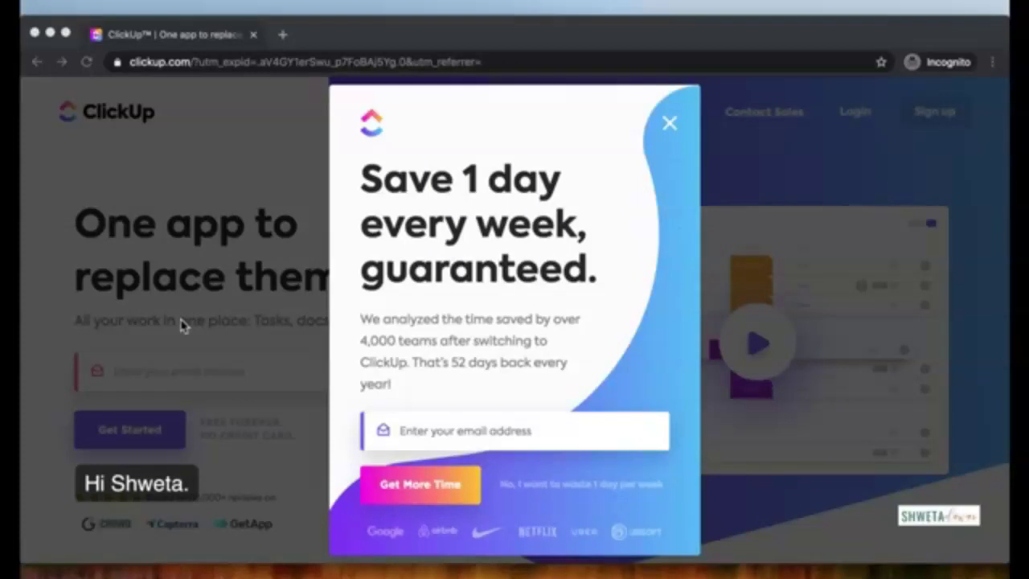
- Dismiss the sign-up pop-up, close the incognito ClickUp website window and switch to the ClickUp workspace
{"action": "left_click", "coordinate": [816, 183]}
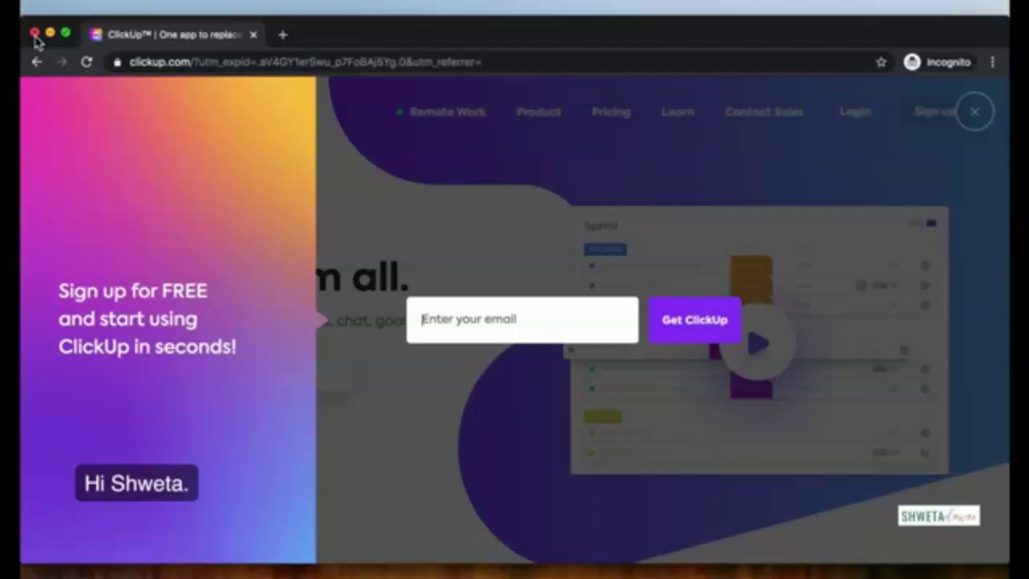
{"action": "left_click", "coordinate": [35, 35]}
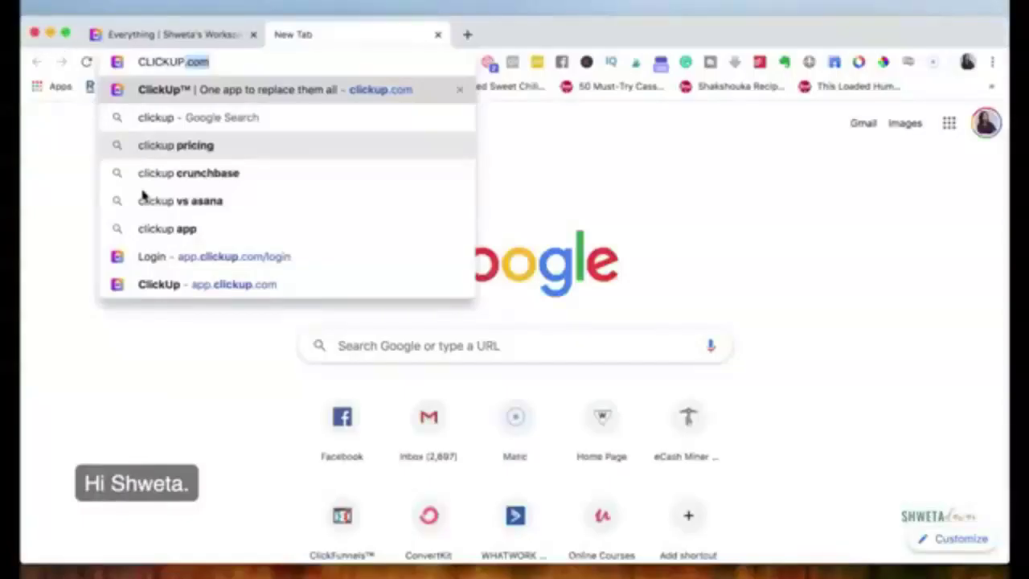
{"action": "left_click", "coordinate": [170, 36]}
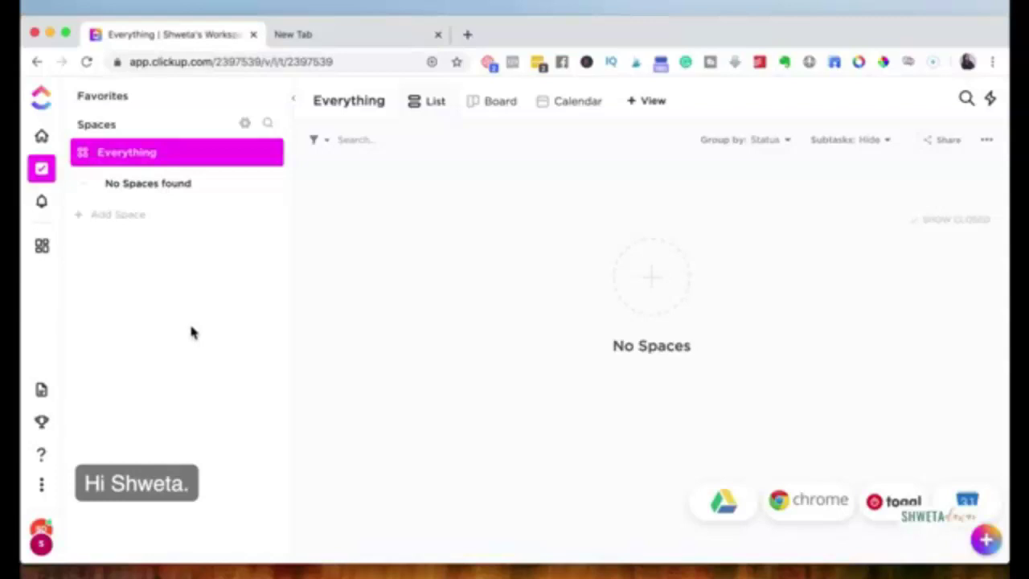
- Look over the workspace and account options and display the Everything view as a board, without creating a space
{"action": "left_click", "coordinate": [41, 546]}
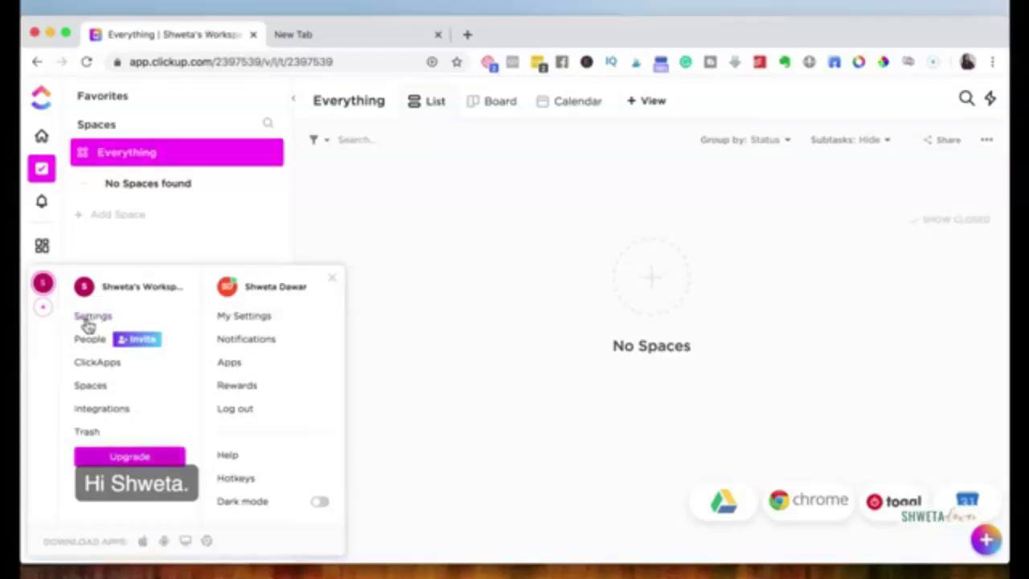
{"action": "left_click", "coordinate": [157, 241]}
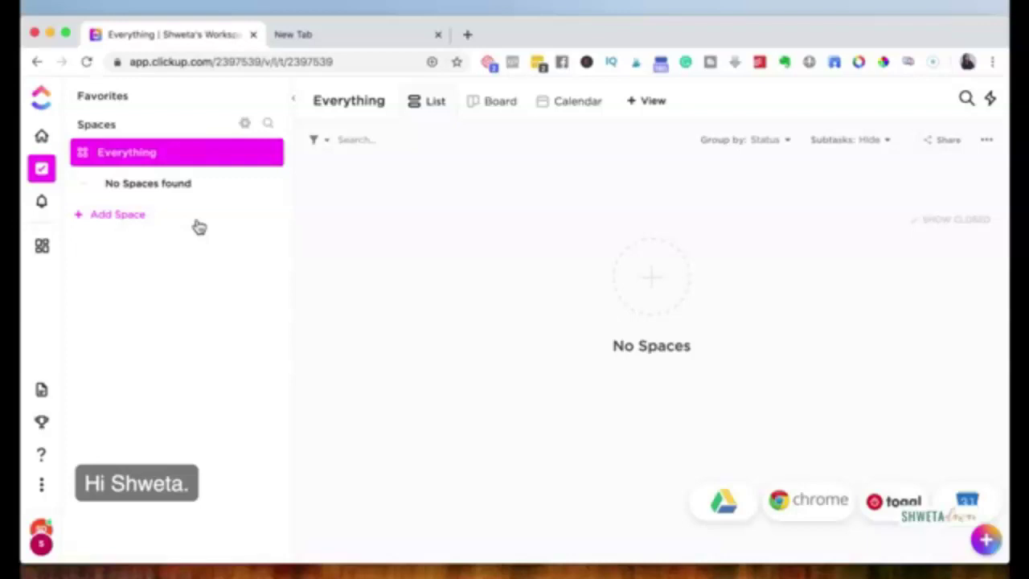
{"action": "left_click", "coordinate": [492, 102]}
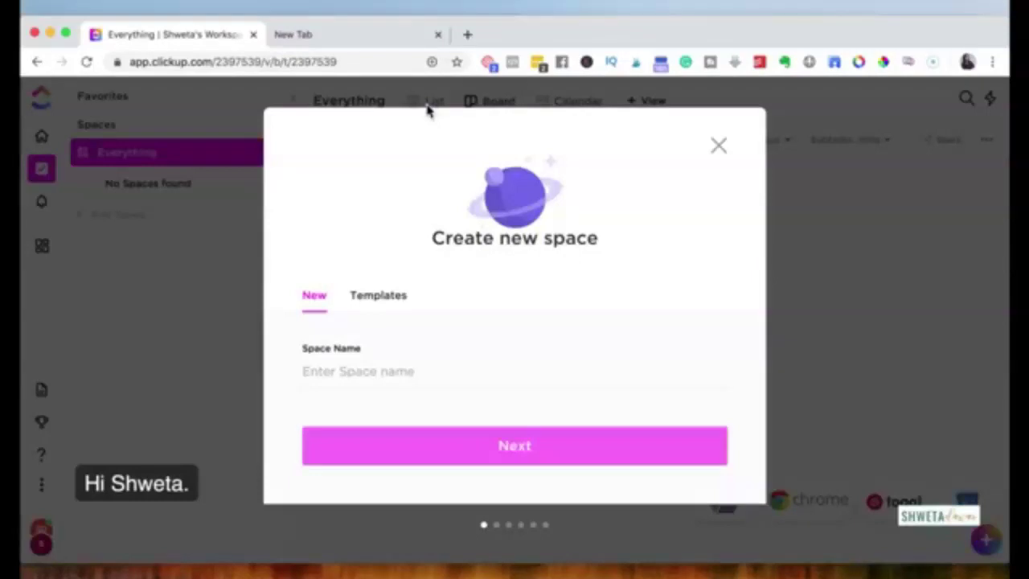
{"action": "left_click", "coordinate": [719, 146]}
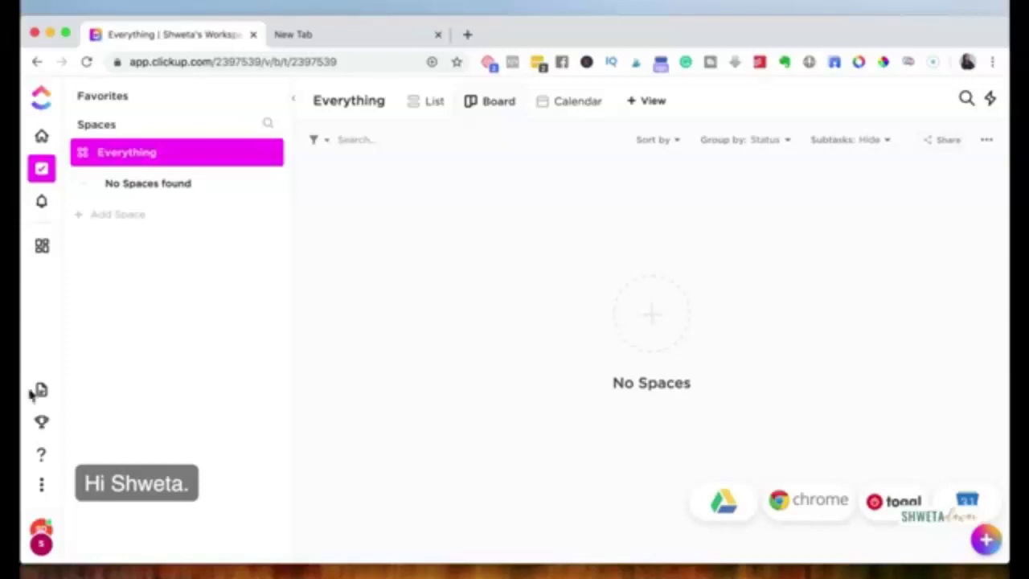
{"action": "left_click", "coordinate": [41, 547]}
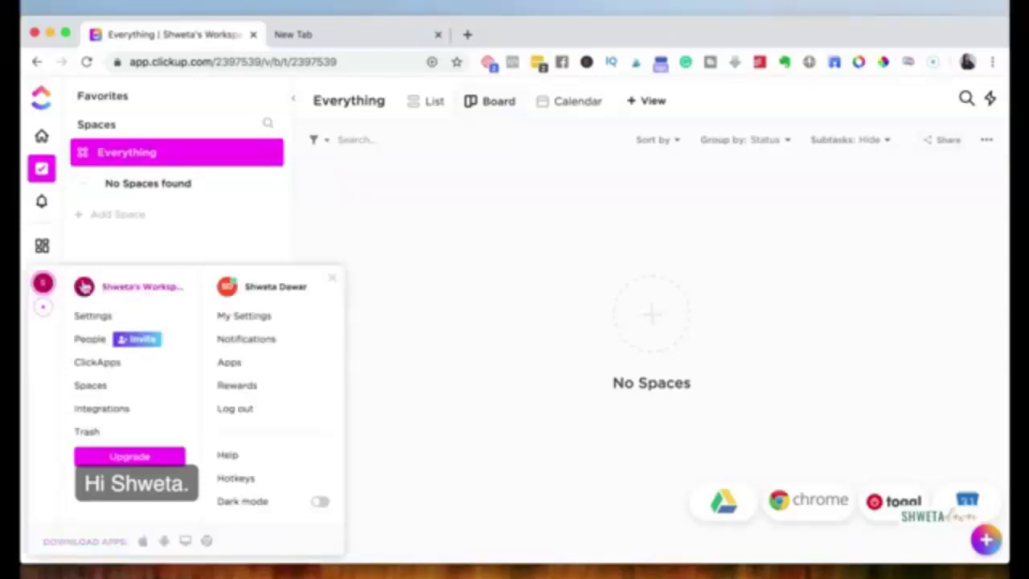
{"action": "left_click", "coordinate": [332, 282]}
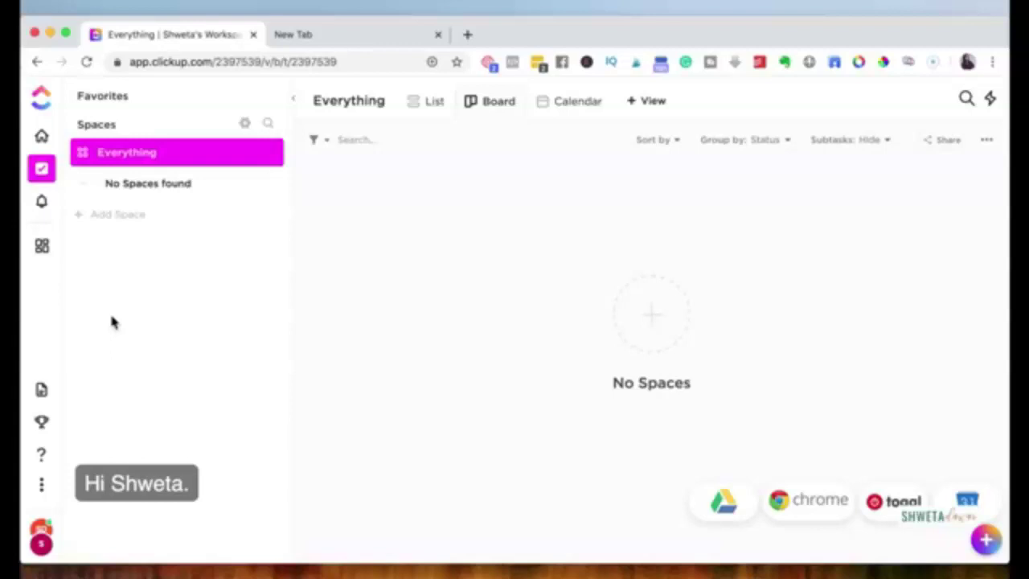
- Start a new space named Marketing and continue to its color and avatar settings
{"action": "left_click", "coordinate": [643, 336]}
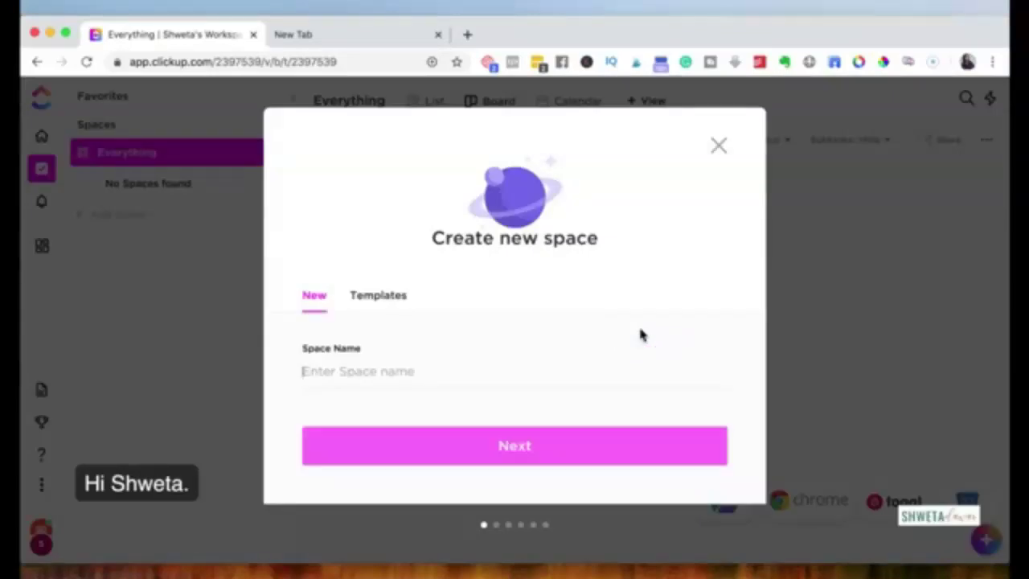
{"action": "type", "text": "Mar"}
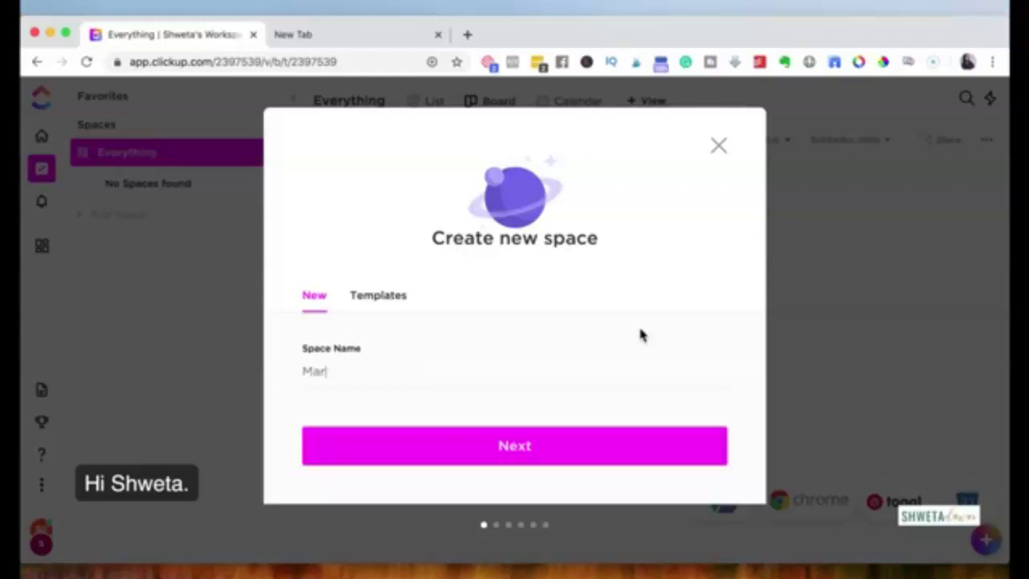
{"action": "type", "text": "keting"}
{"action": "left_click", "coordinate": [515, 447]}
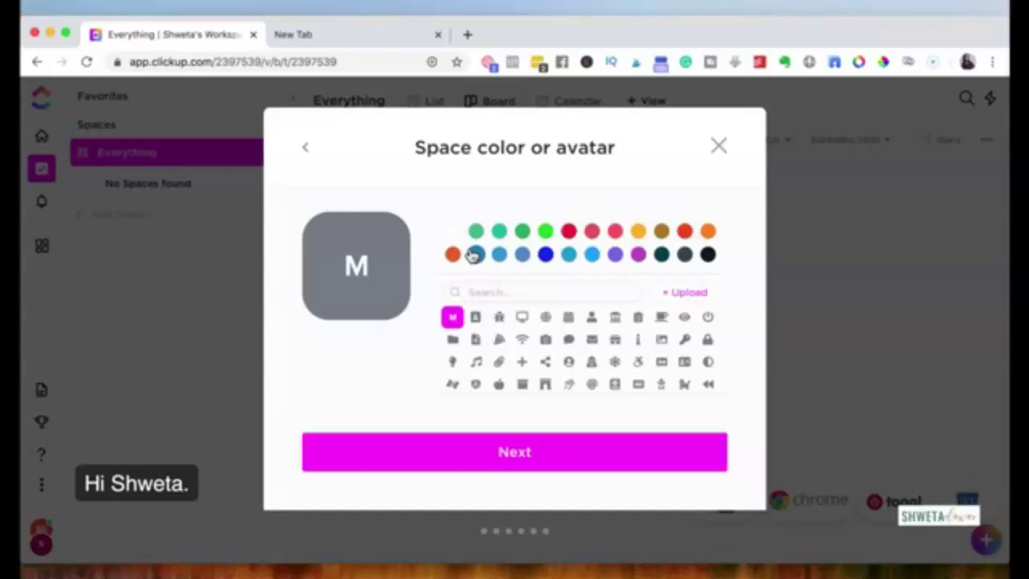
- Give the space a bright green color and a megaphone icon, and share it with the whole workspace
{"action": "left_click", "coordinate": [546, 233]}
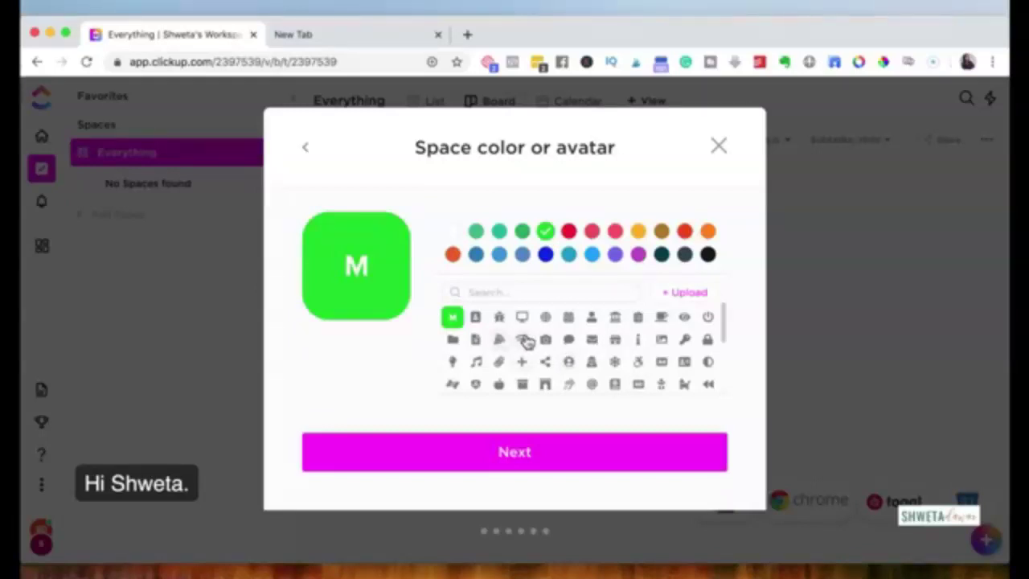
{"action": "scroll", "coordinate": [526, 342], "scroll_direction": "down", "scroll_amount": 5}
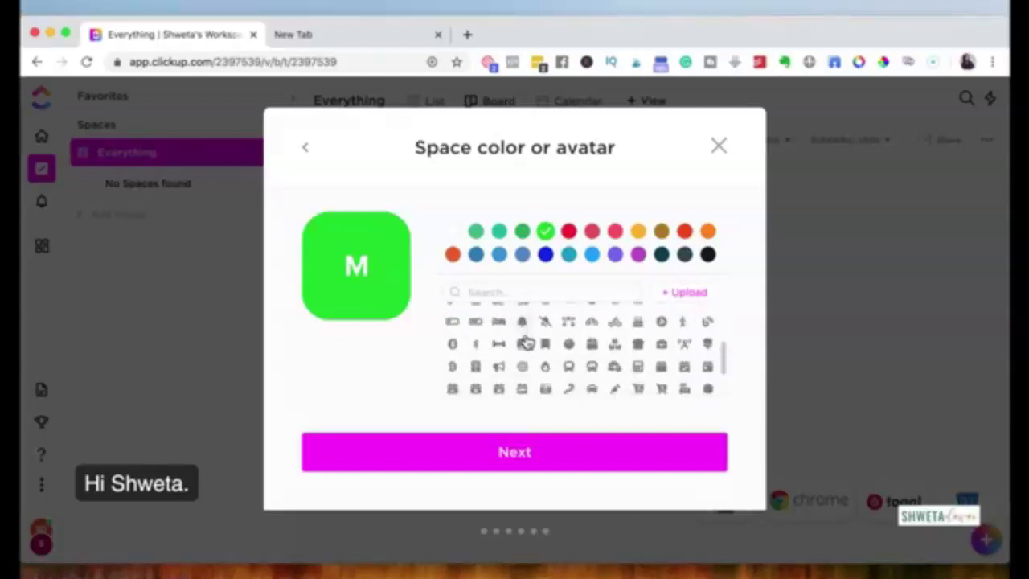
{"action": "left_click", "coordinate": [498, 366]}
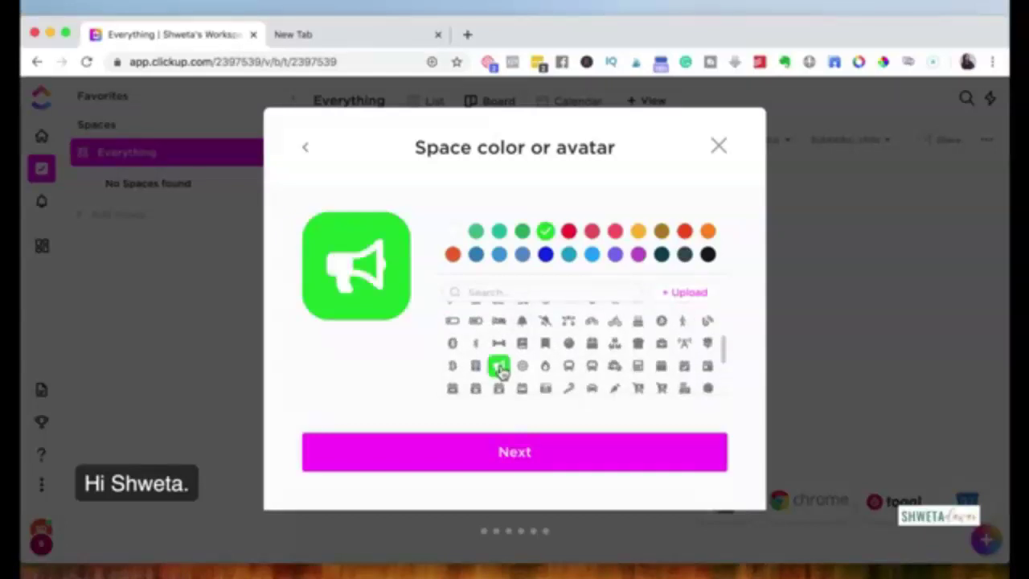
{"action": "left_click", "coordinate": [550, 452]}
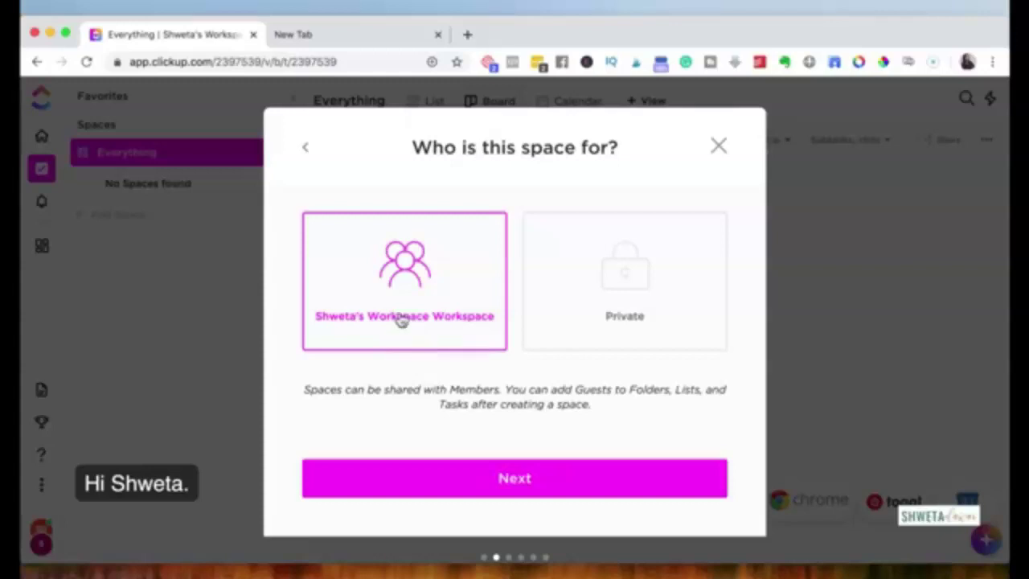
{"action": "left_click", "coordinate": [491, 471]}
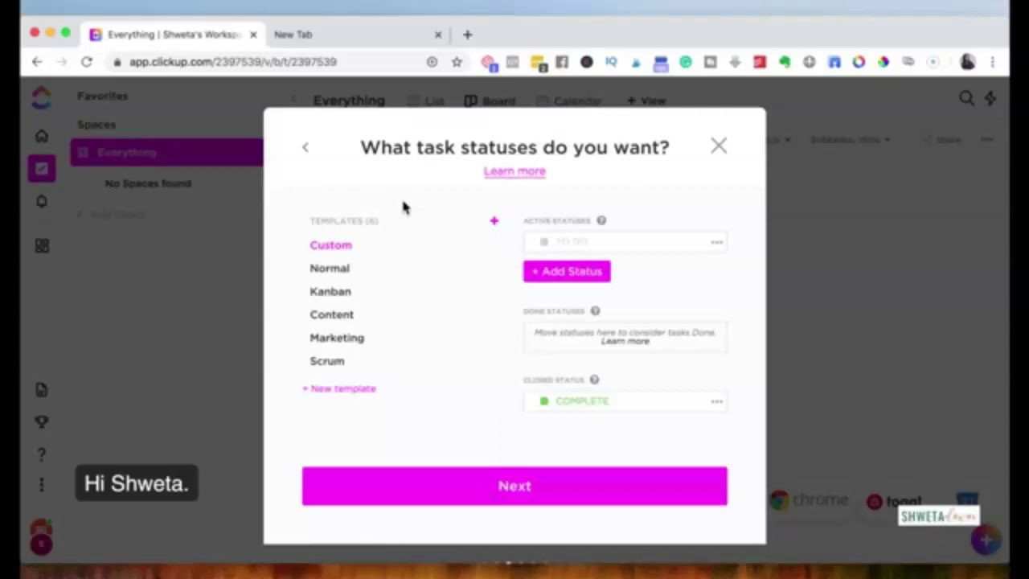
- Search Google for "kanban board" and examine the Wikipedia example among the image results
{"action": "left_click", "coordinate": [352, 37]}
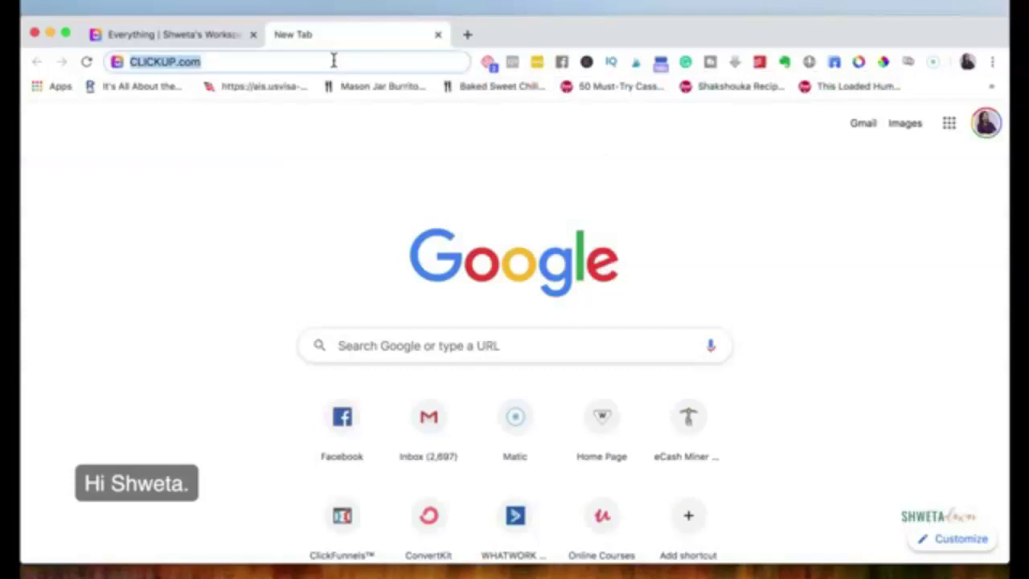
{"action": "type", "text": "kanban board"}
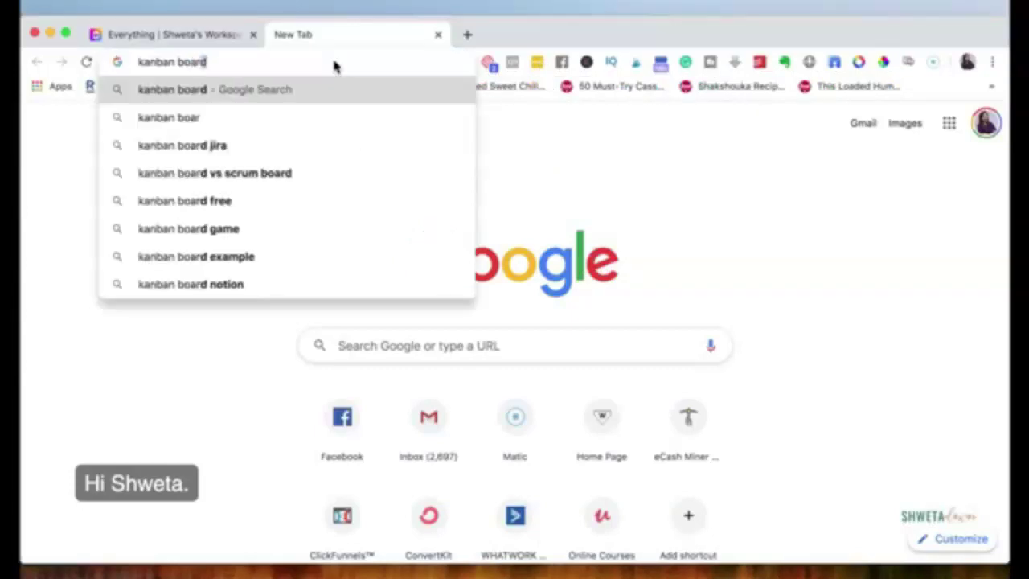
{"action": "key", "text": "Return"}
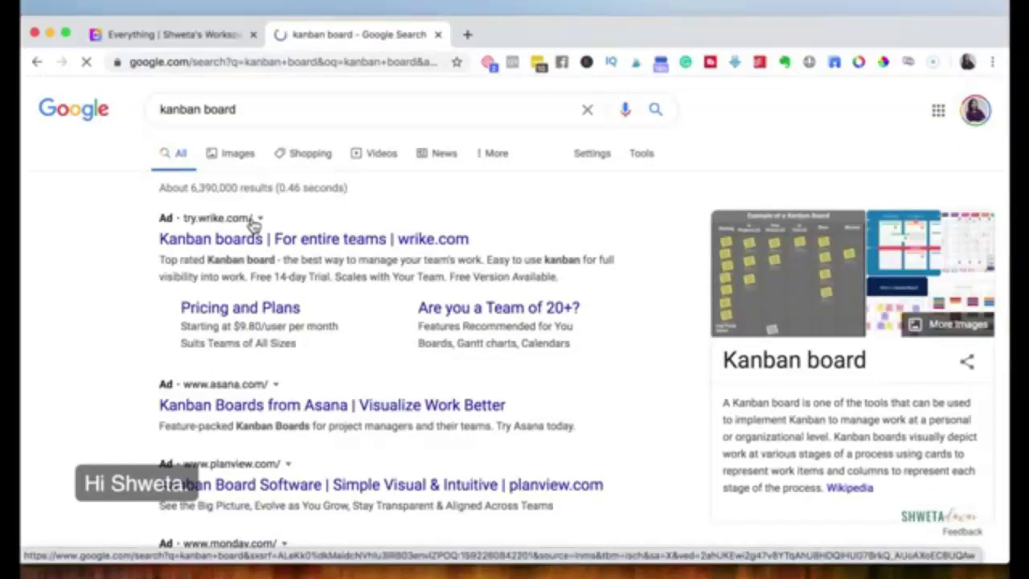
{"action": "scroll", "coordinate": [254, 225], "scroll_direction": "down", "scroll_amount": 5}
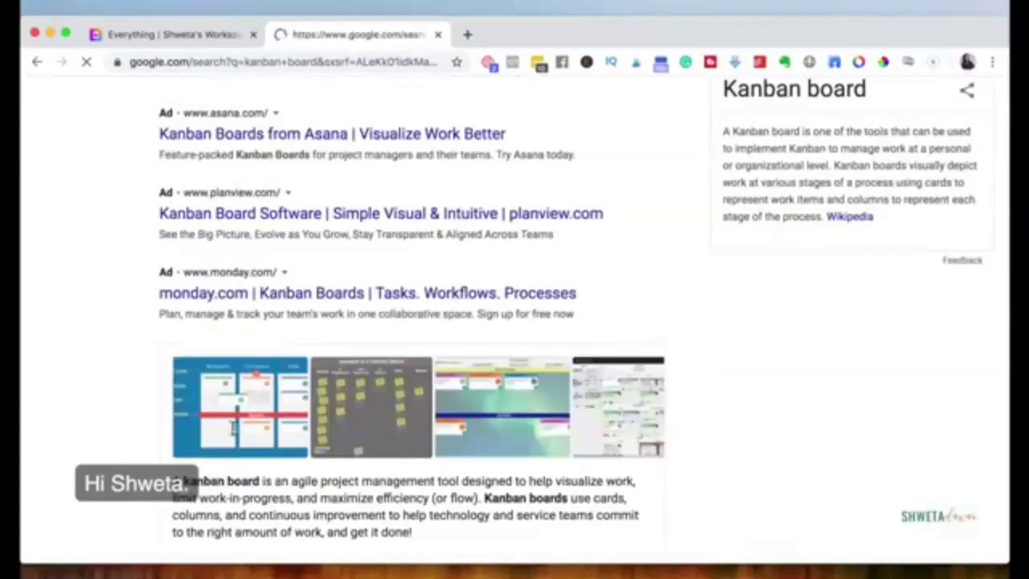
{"action": "left_click", "coordinate": [445, 390]}
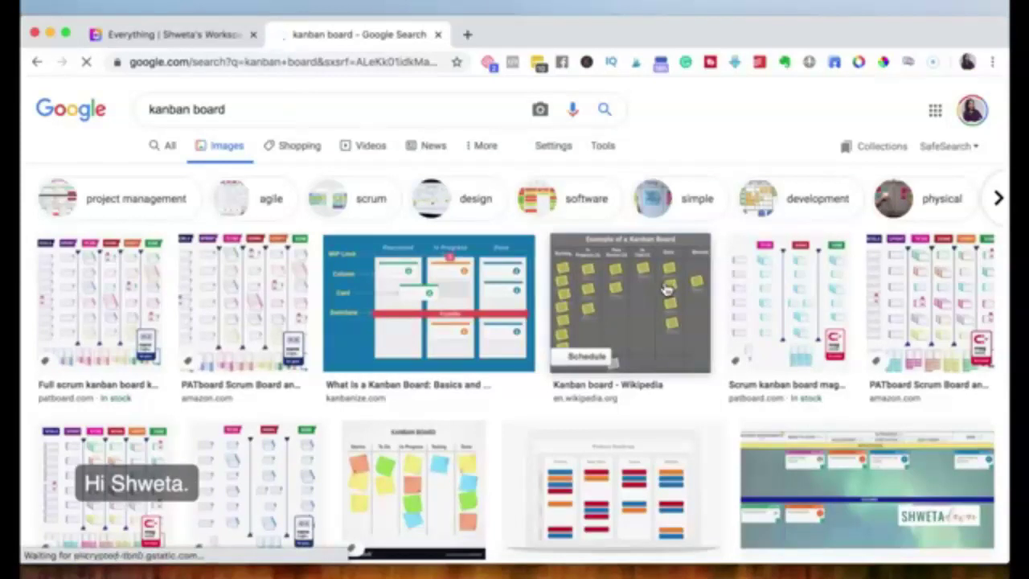
{"action": "scroll", "coordinate": [651, 305], "scroll_direction": "up", "scroll_amount": 1}
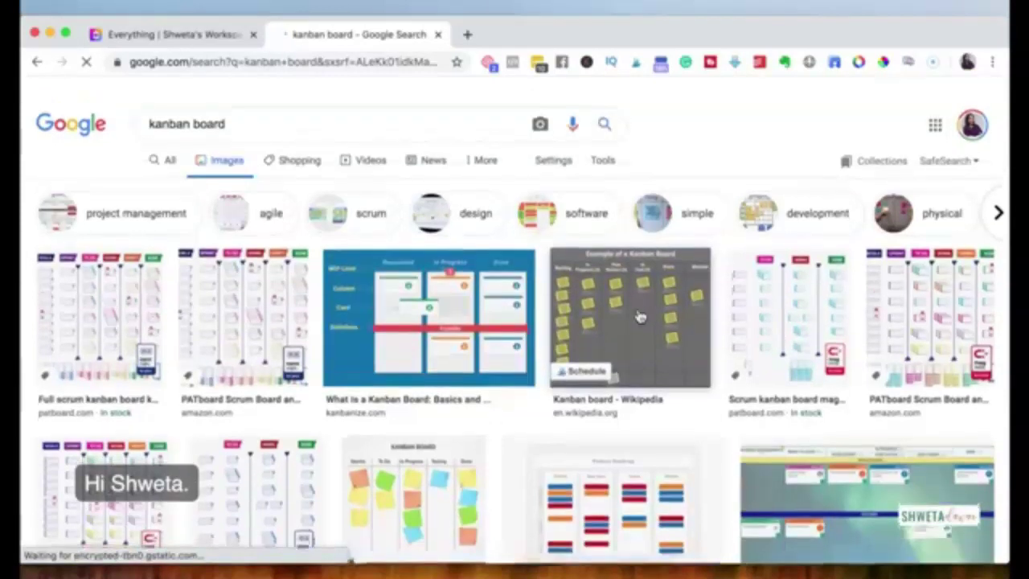
{"action": "left_click", "coordinate": [639, 316]}
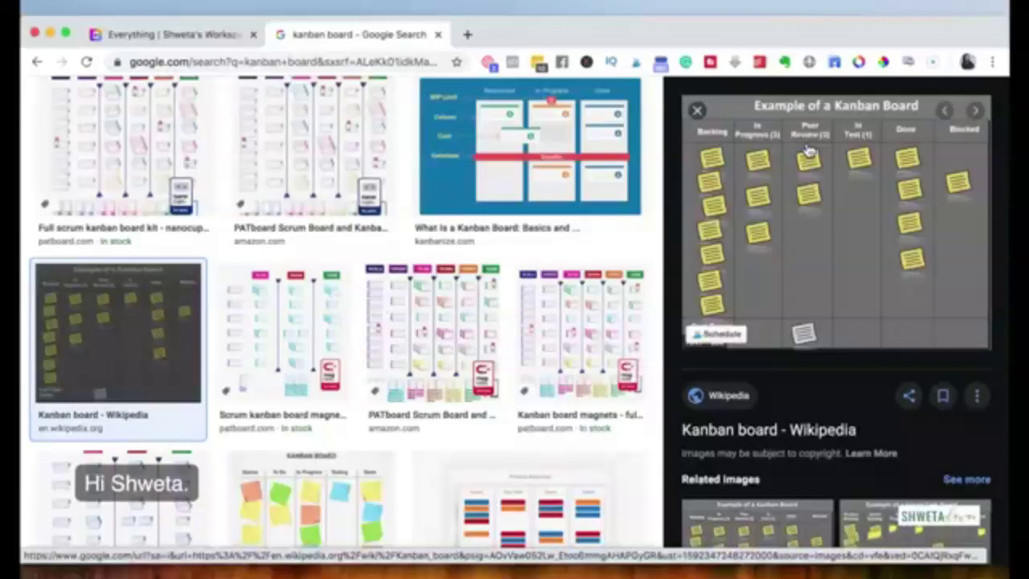
- Return to the ClickUp space setup and change the To Do status color to red
{"action": "left_click", "coordinate": [171, 36]}
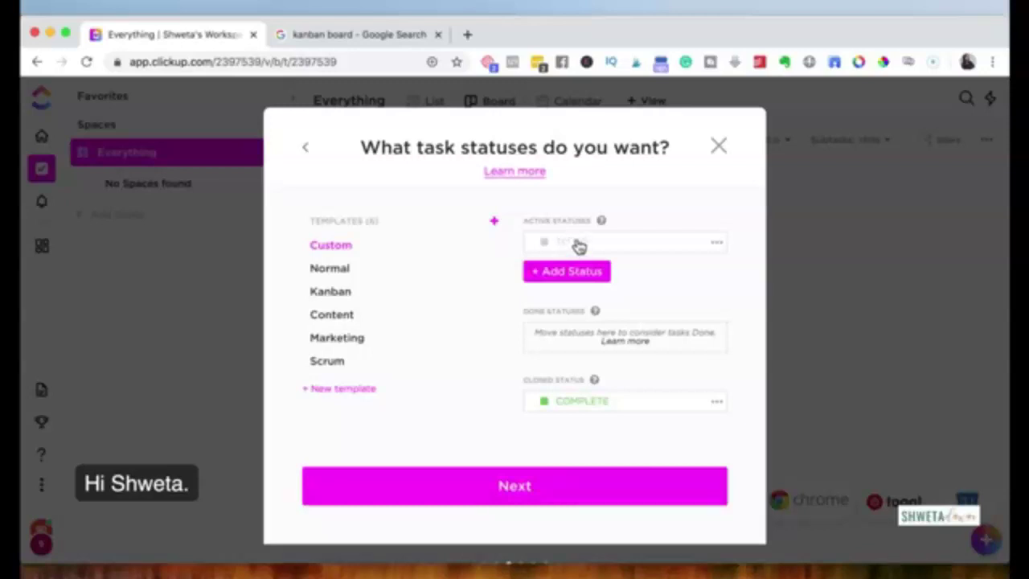
{"action": "left_click", "coordinate": [716, 242]}
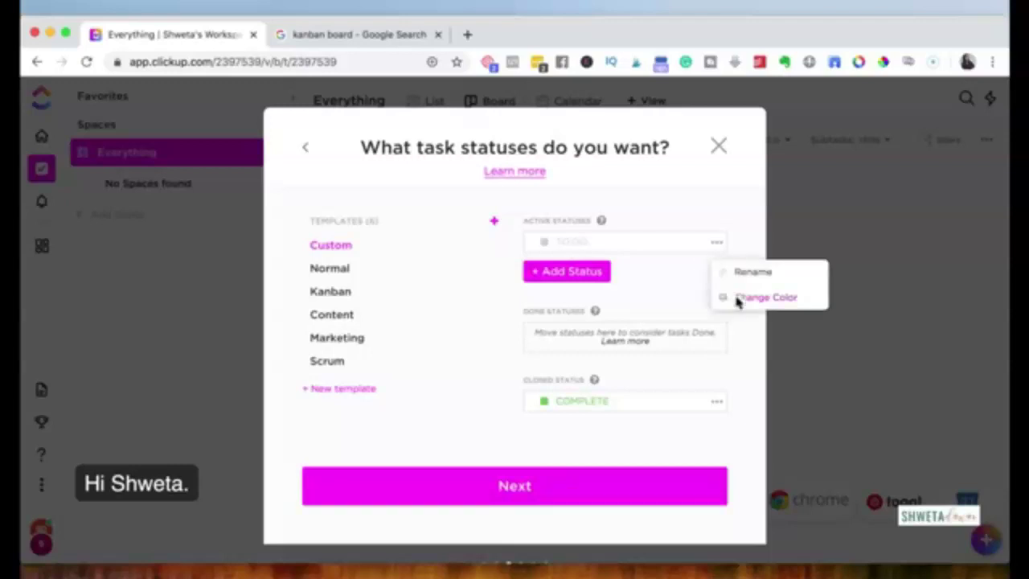
{"action": "left_click", "coordinate": [738, 298]}
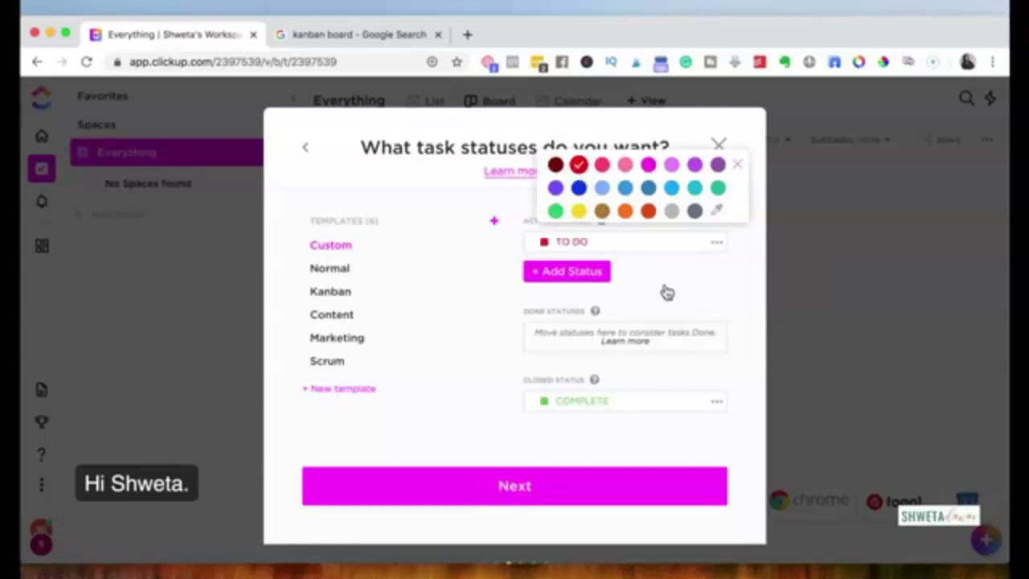
- Add an active status named In Progress and color it blue
{"action": "left_click", "coordinate": [561, 273]}
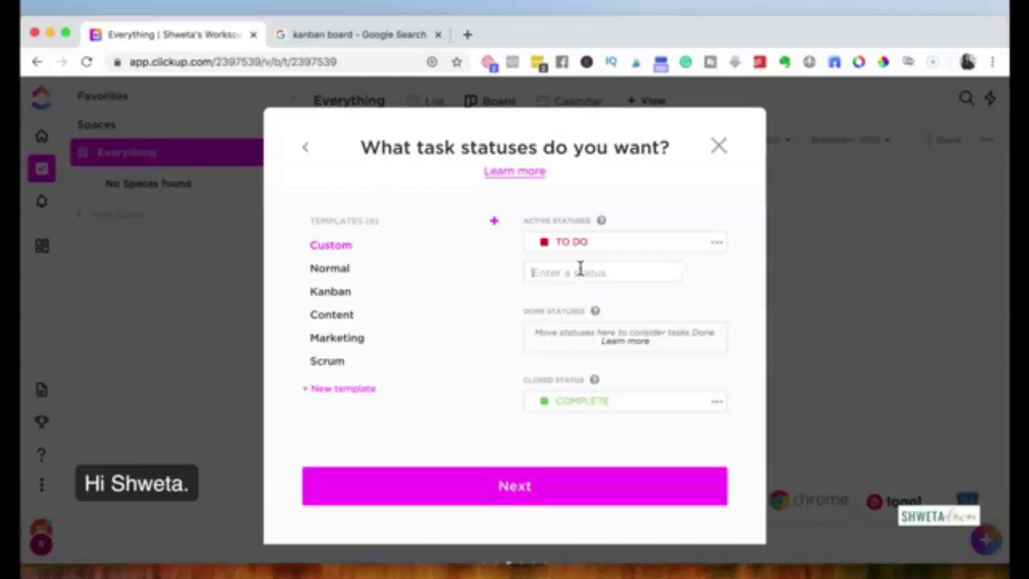
{"action": "type", "text": "In Progres"}
{"action": "key", "text": "BackSpace"}
{"action": "key", "text": "BackSpace"}
{"action": "key", "text": "BackSpace"}
{"action": "key", "text": "BackSpace"}
{"action": "key", "text": "BackSpace"}
{"action": "type", "text": "ogress"}
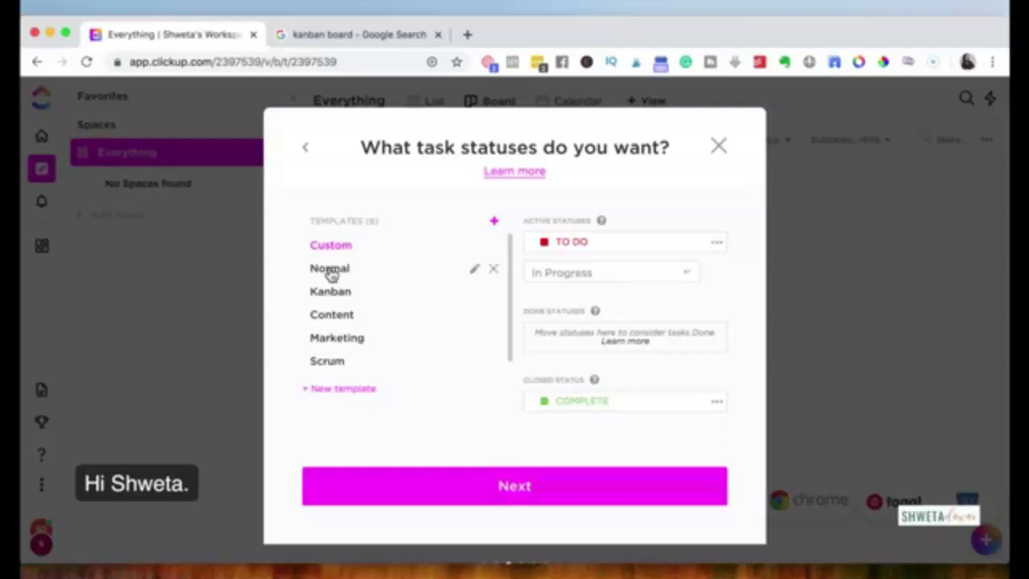
{"action": "left_click", "coordinate": [686, 274]}
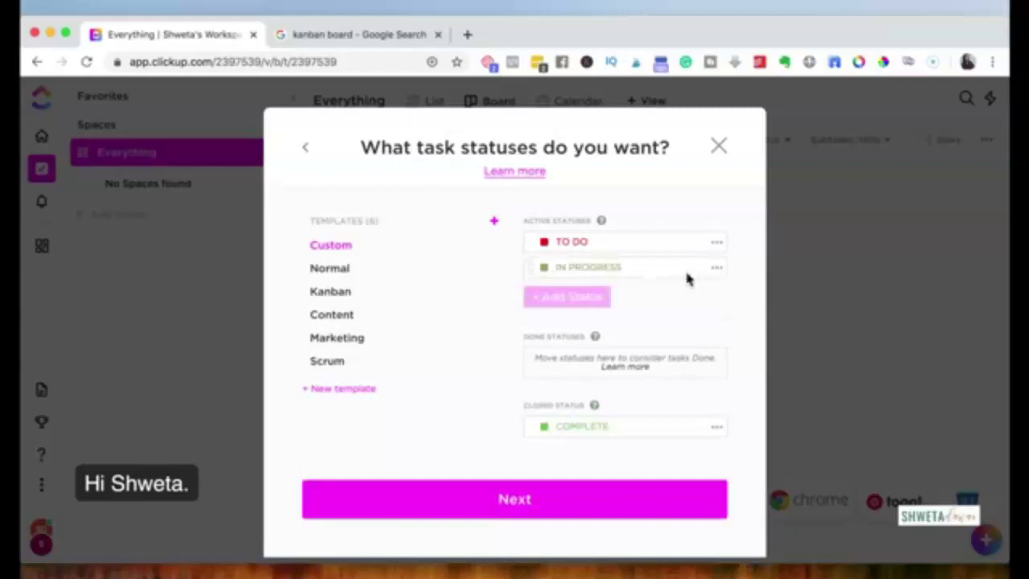
{"action": "left_click", "coordinate": [543, 241]}
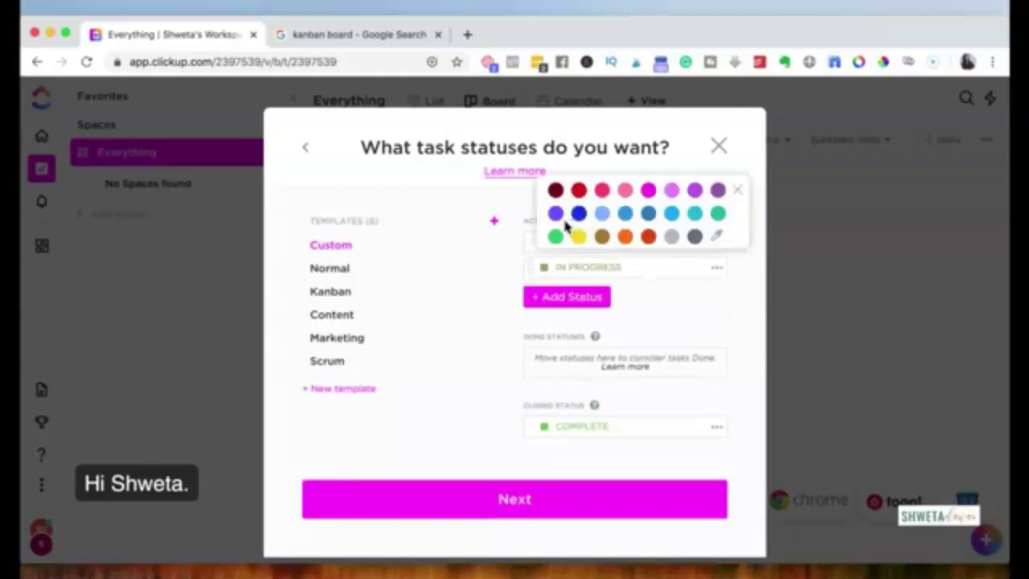
{"action": "left_click", "coordinate": [674, 255]}
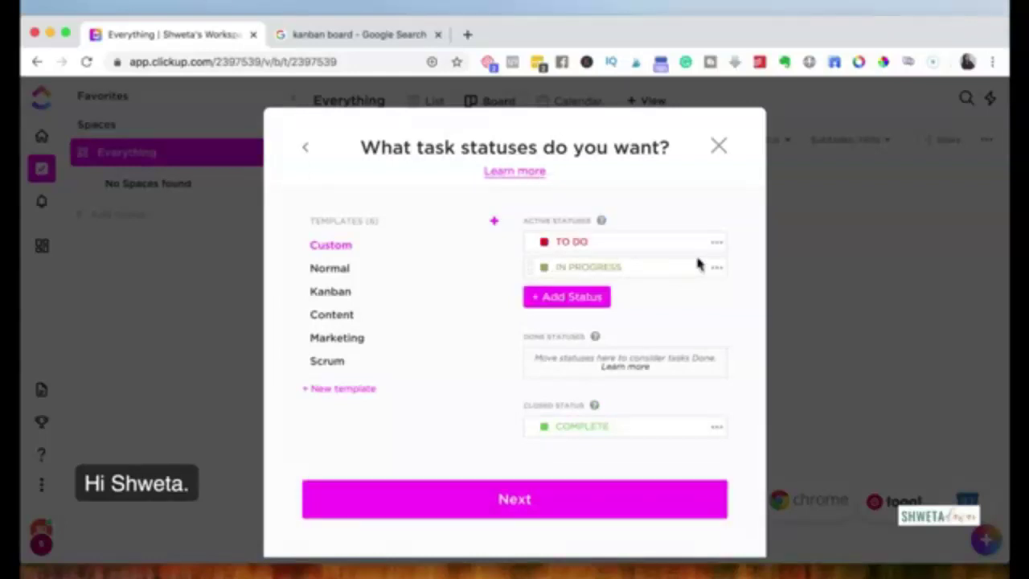
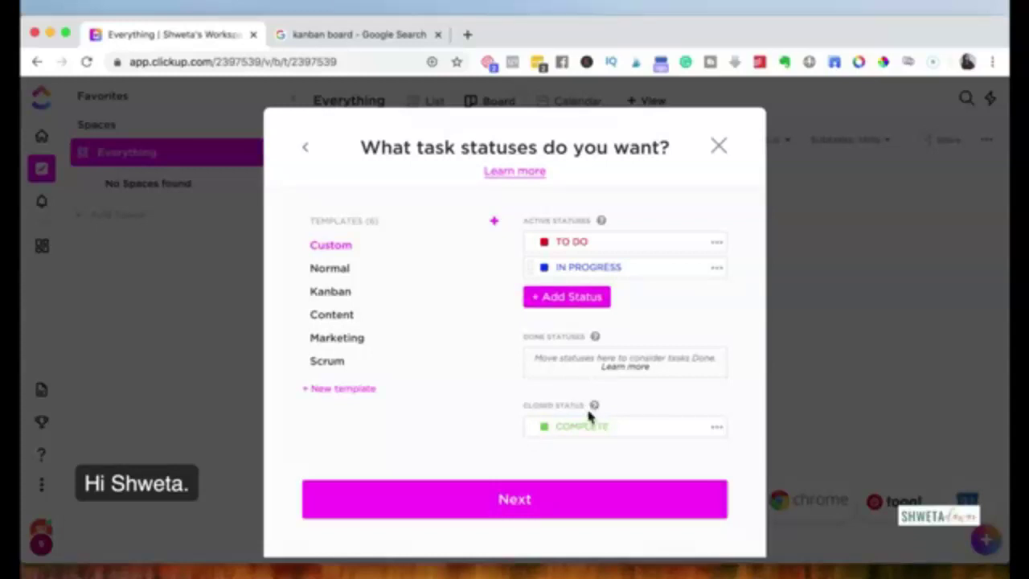
- Compare the task statuses offered by the Marketing and Content templates
{"action": "left_click", "coordinate": [324, 341]}
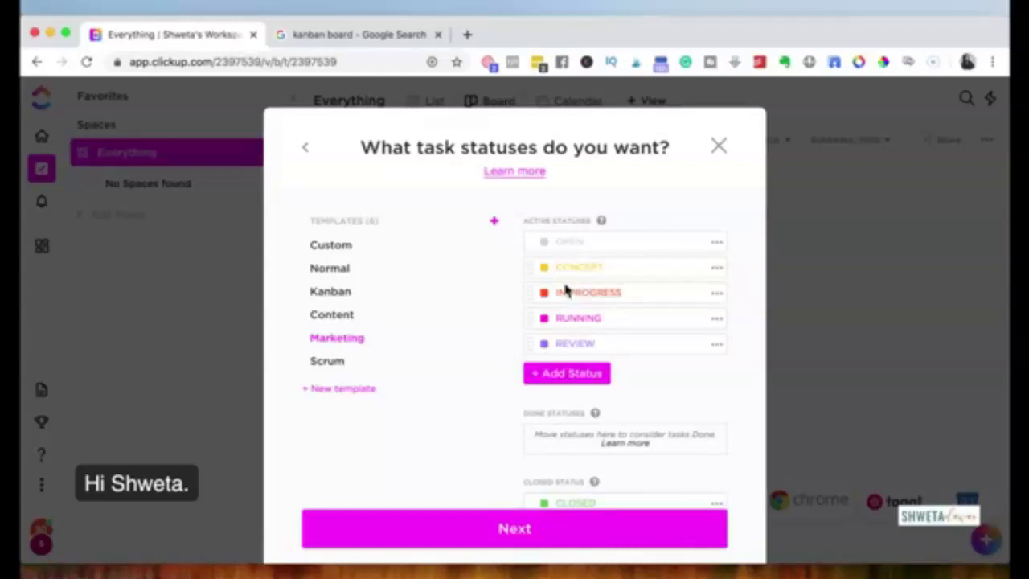
{"action": "left_click", "coordinate": [330, 316]}
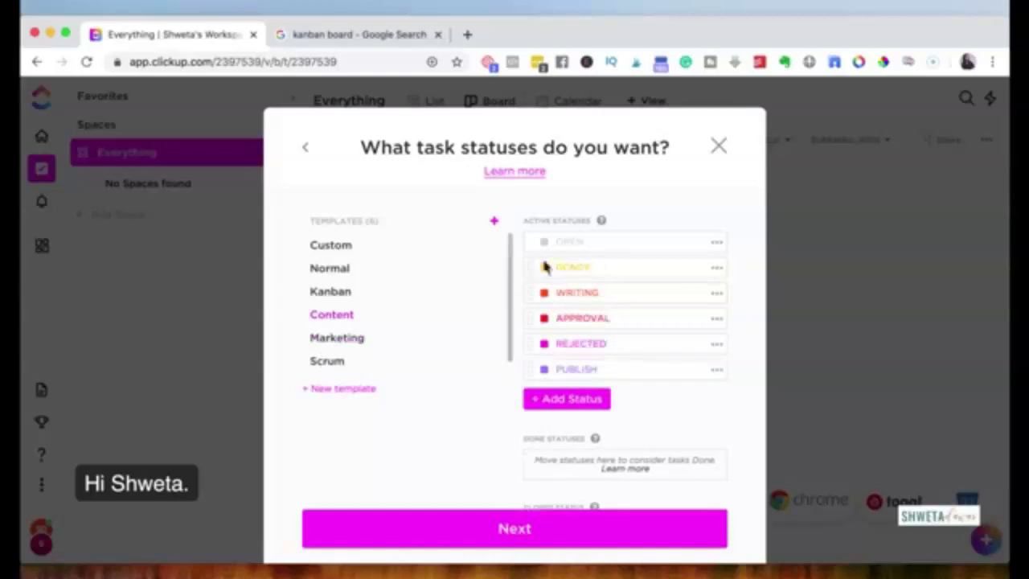
- Use the Normal status template, rename its Open status to TO DO and color it red
{"action": "left_click", "coordinate": [330, 273]}
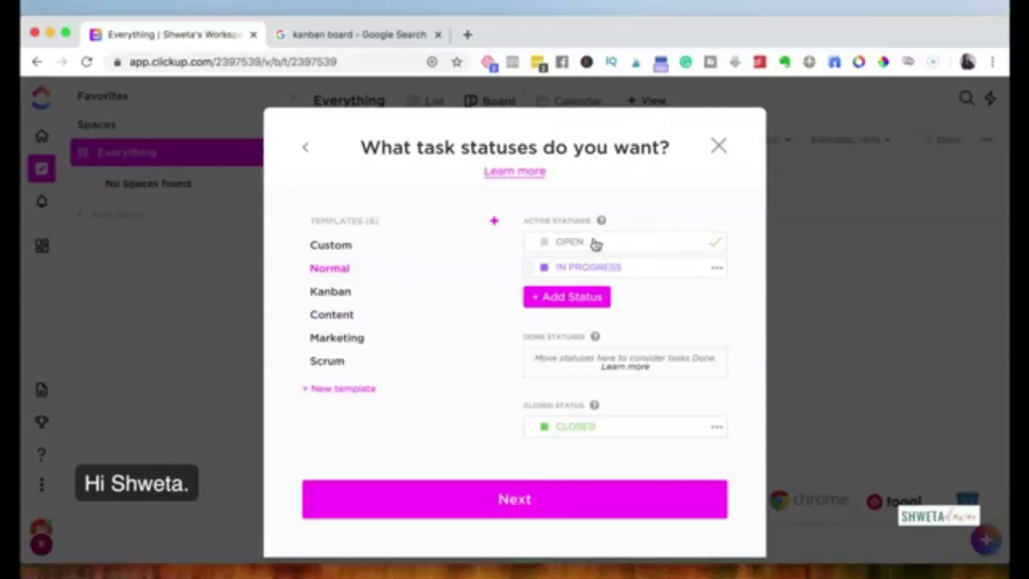
{"action": "left_click", "coordinate": [715, 242]}
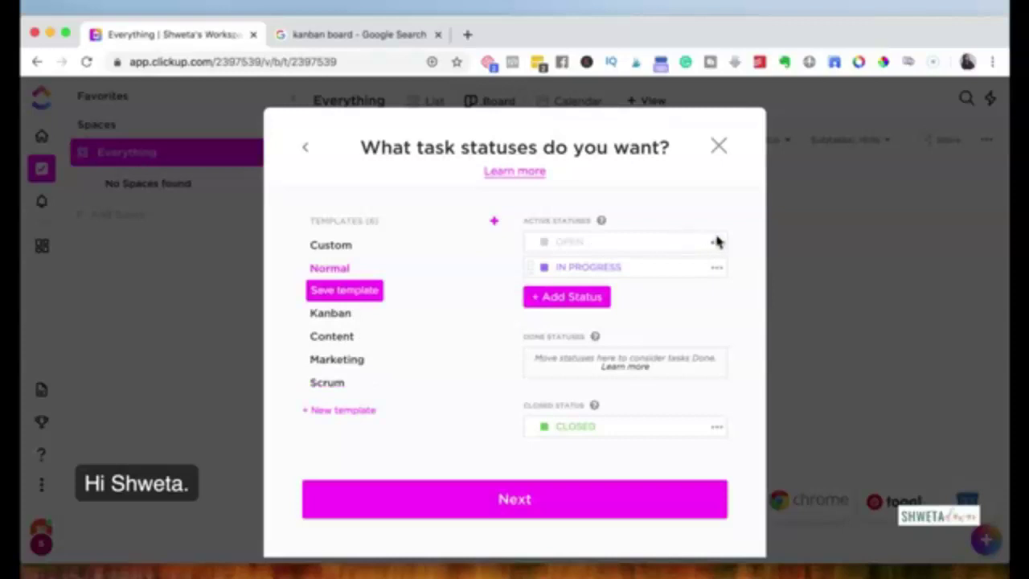
{"action": "double_click", "coordinate": [604, 248]}
{"action": "type", "text": "TO DO"}
{"action": "left_click", "coordinate": [717, 245]}
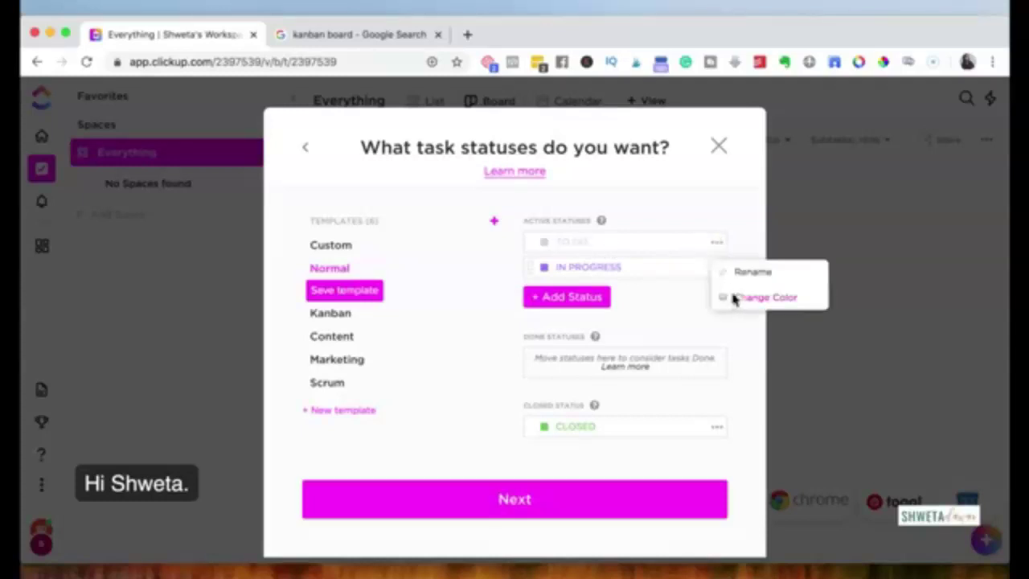
{"action": "left_click", "coordinate": [733, 298]}
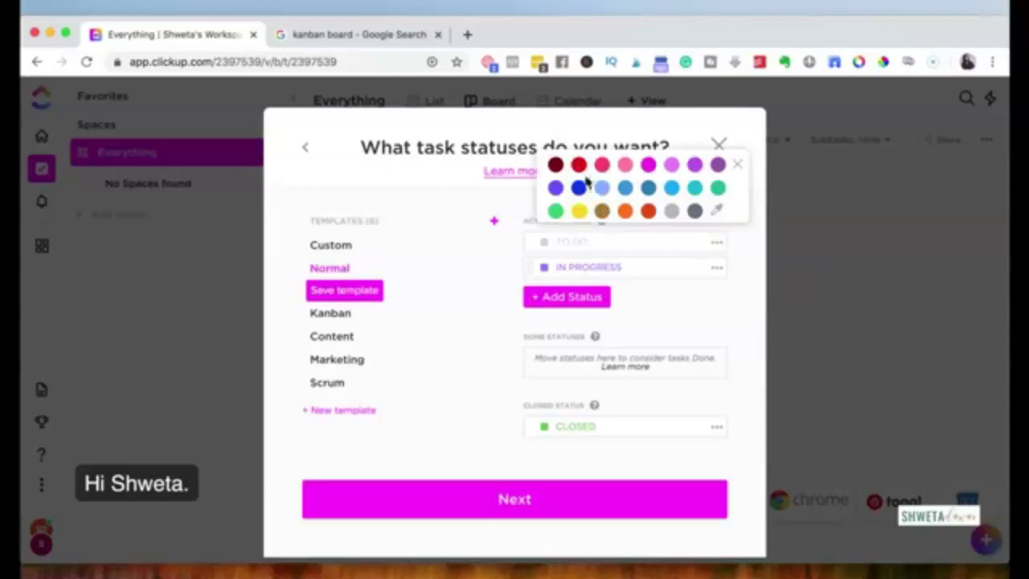
{"action": "left_click", "coordinate": [579, 167]}
- Change the In Progress status color to dark blue
{"action": "left_click", "coordinate": [719, 271]}
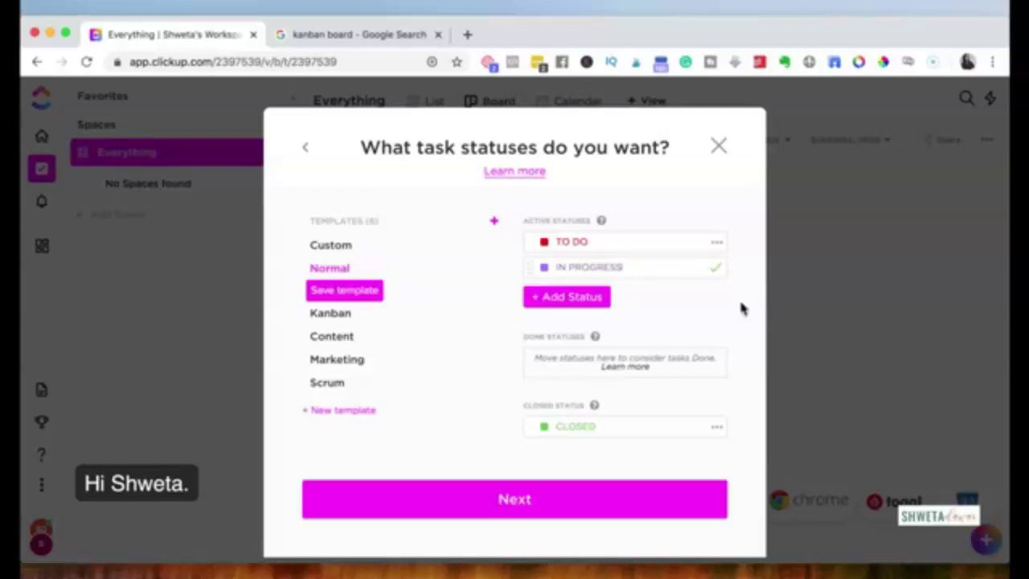
{"action": "left_click", "coordinate": [717, 270]}
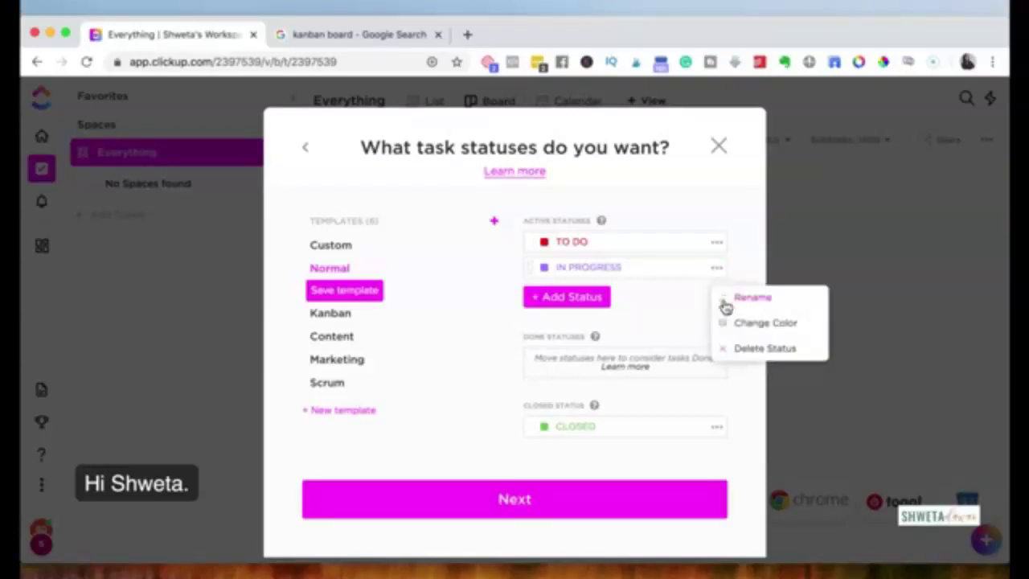
{"action": "left_click", "coordinate": [731, 323]}
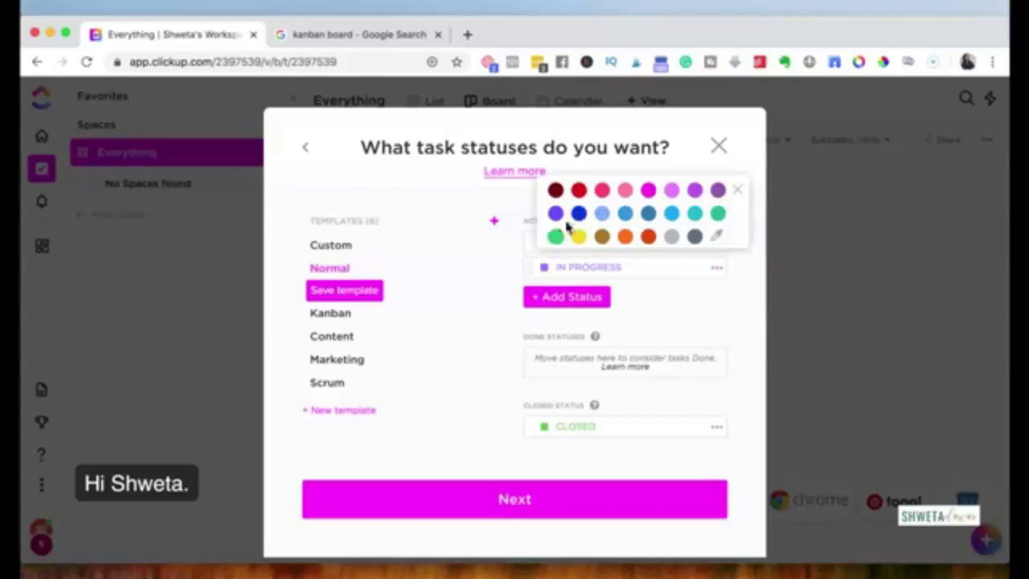
{"action": "left_click", "coordinate": [578, 213]}
- Rename the closed status to COMPLETE and continue to the ClickApps settings
{"action": "left_click", "coordinate": [665, 434]}
{"action": "key", "text": "BackSpace"}
{"action": "key", "text": "BackSpace"}
{"action": "key", "text": "BackSpace"}
{"action": "key", "text": "BackSpace"}
{"action": "key", "text": "BackSpace"}
{"action": "type", "text": "OMPLETE"}
{"action": "left_click", "coordinate": [679, 455]}
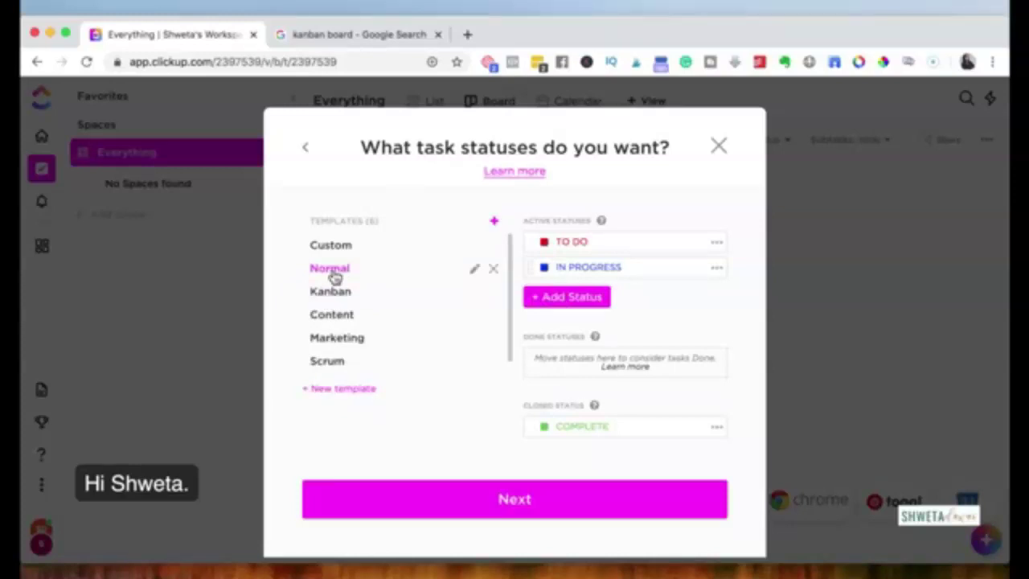
{"action": "left_click", "coordinate": [502, 502]}
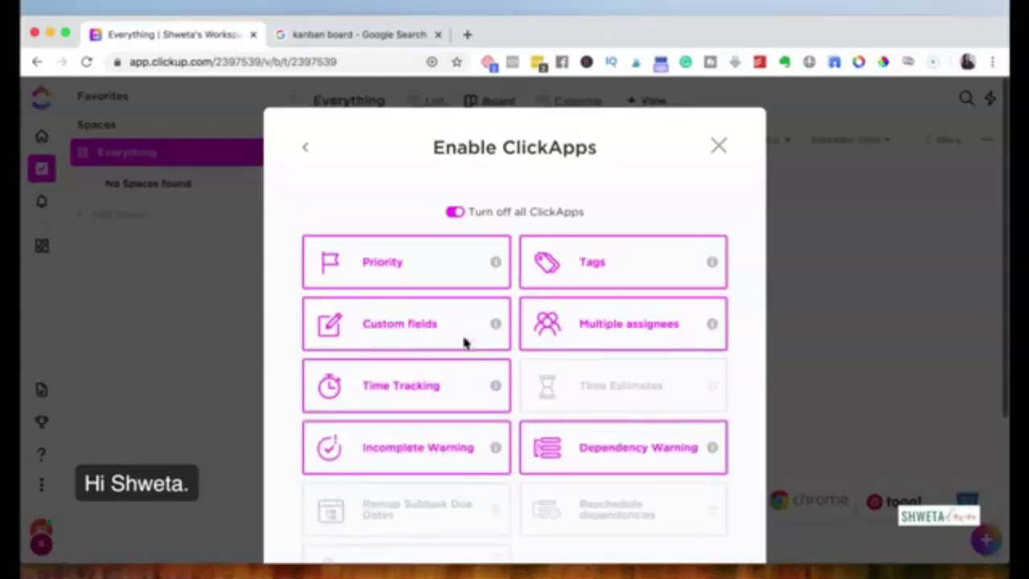
- Enable the Time Estimates, Reschedule dependencies, Remap Subtask Due Dates and Milestones ClickApps, and continue to the default view settings
{"action": "scroll", "coordinate": [463, 343], "scroll_direction": "down", "scroll_amount": 3}
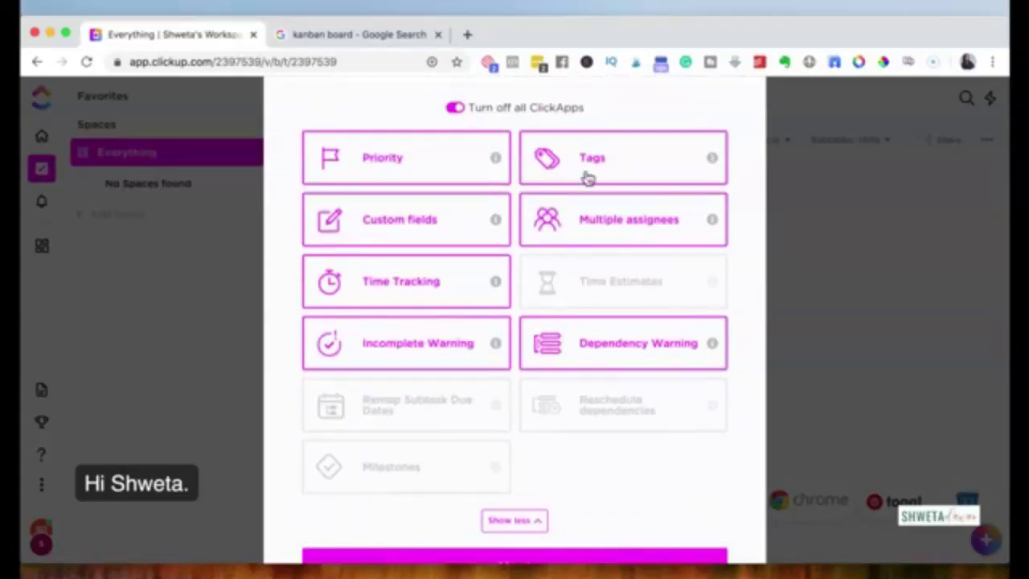
{"action": "left_click", "coordinate": [599, 283]}
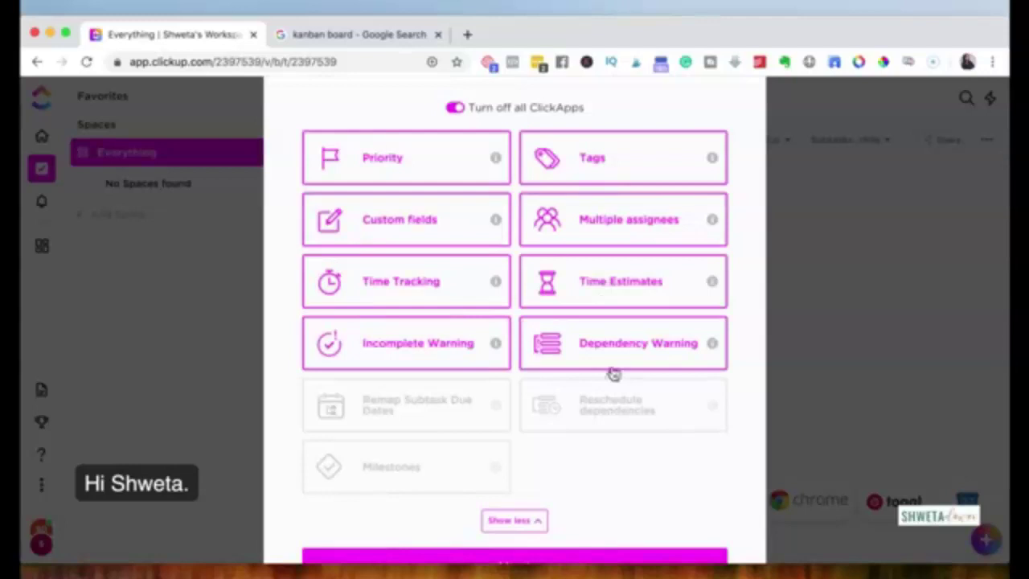
{"action": "left_click", "coordinate": [596, 406]}
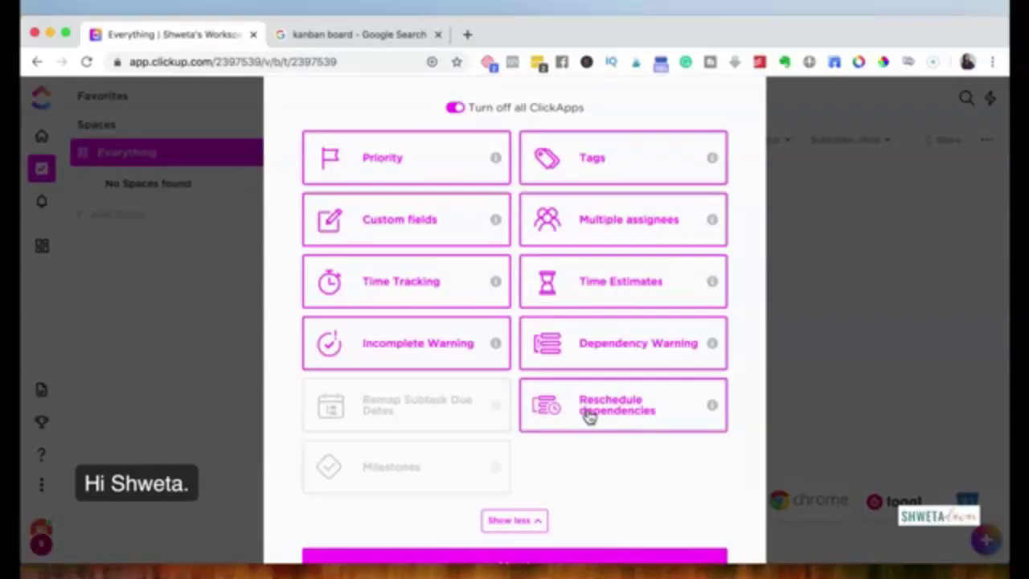
{"action": "left_click", "coordinate": [409, 424]}
{"action": "left_click", "coordinate": [391, 475]}
{"action": "scroll", "coordinate": [549, 482], "scroll_direction": "up", "scroll_amount": 1}
{"action": "scroll", "coordinate": [551, 481], "scroll_direction": "down", "scroll_amount": 2}
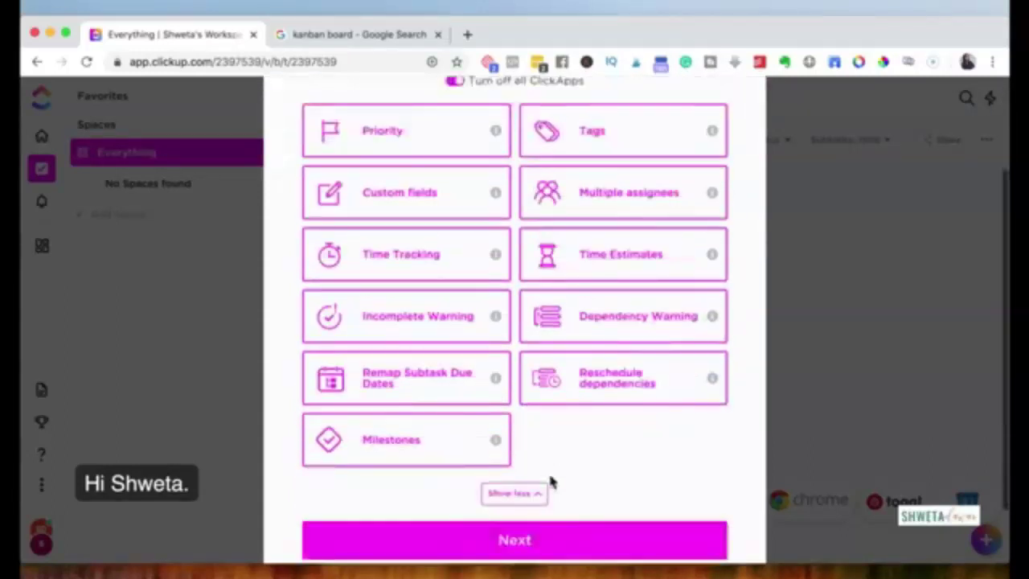
{"action": "scroll", "coordinate": [550, 481], "scroll_direction": "down", "scroll_amount": 2}
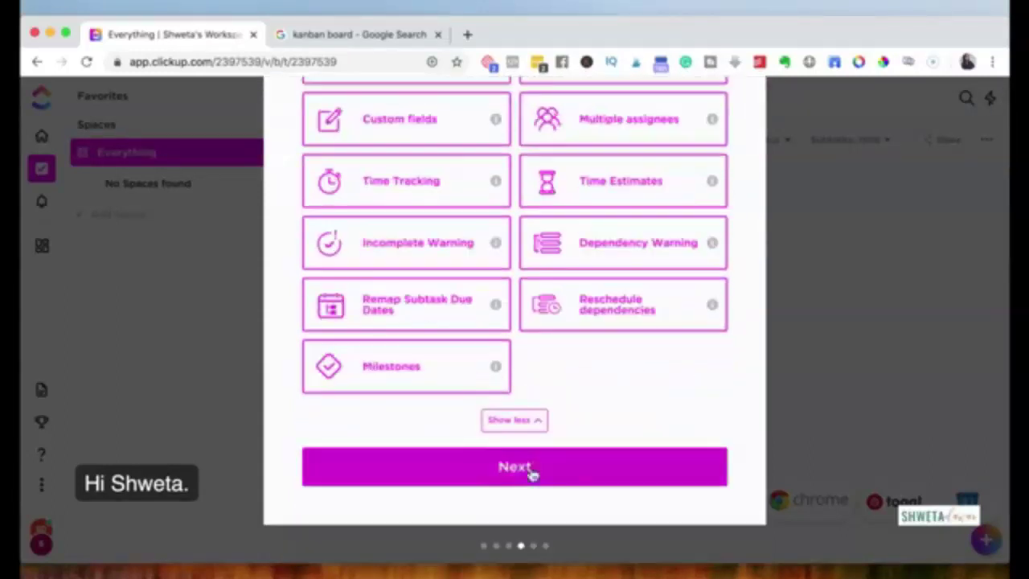
{"action": "scroll", "coordinate": [531, 474], "scroll_direction": "up", "scroll_amount": 3}
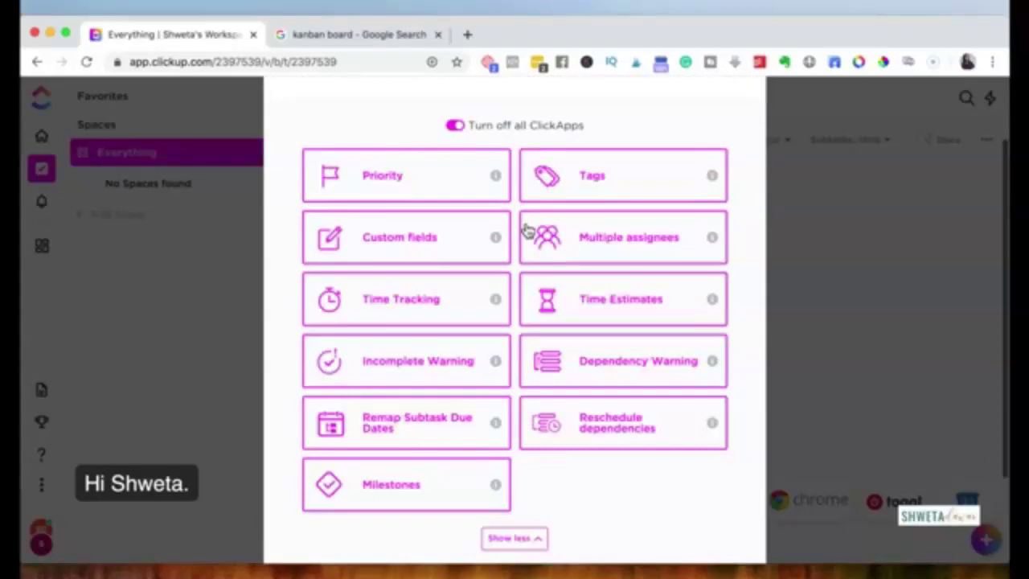
{"action": "scroll", "coordinate": [552, 475], "scroll_direction": "down", "scroll_amount": 3}
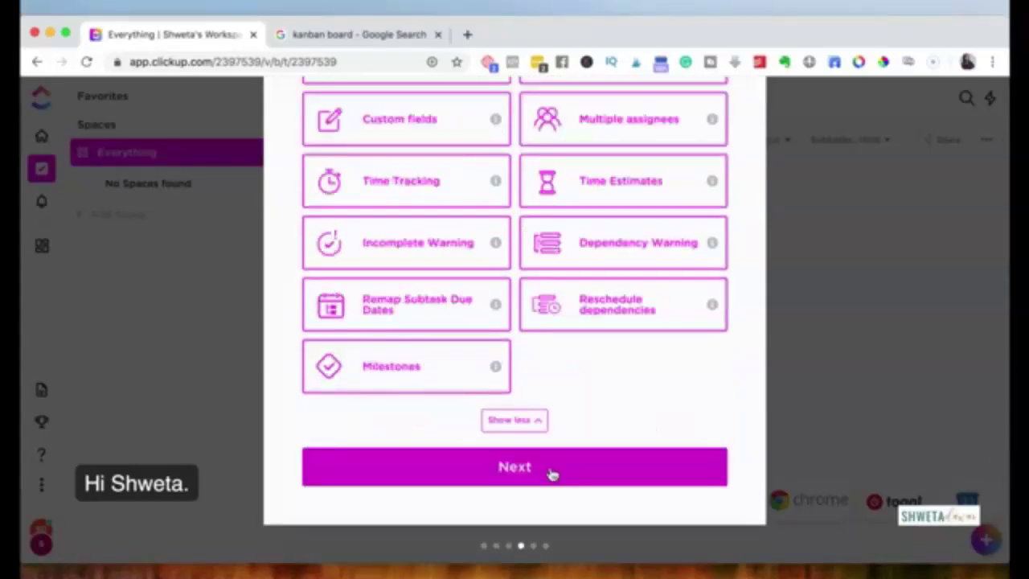
{"action": "left_click", "coordinate": [551, 474]}
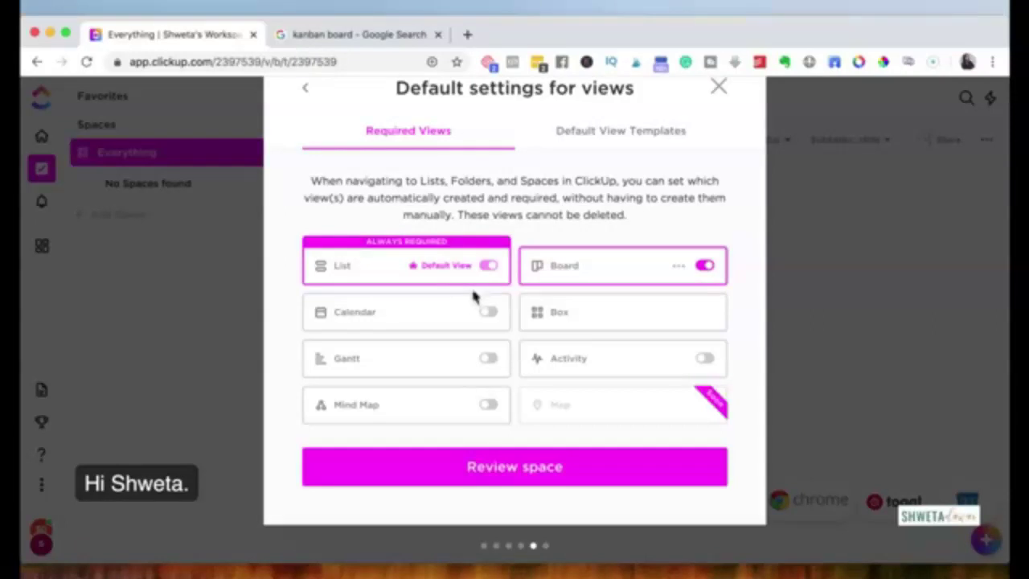
- Make Calendar and Gantt required views and create the Marketing space
{"action": "left_click", "coordinate": [489, 313]}
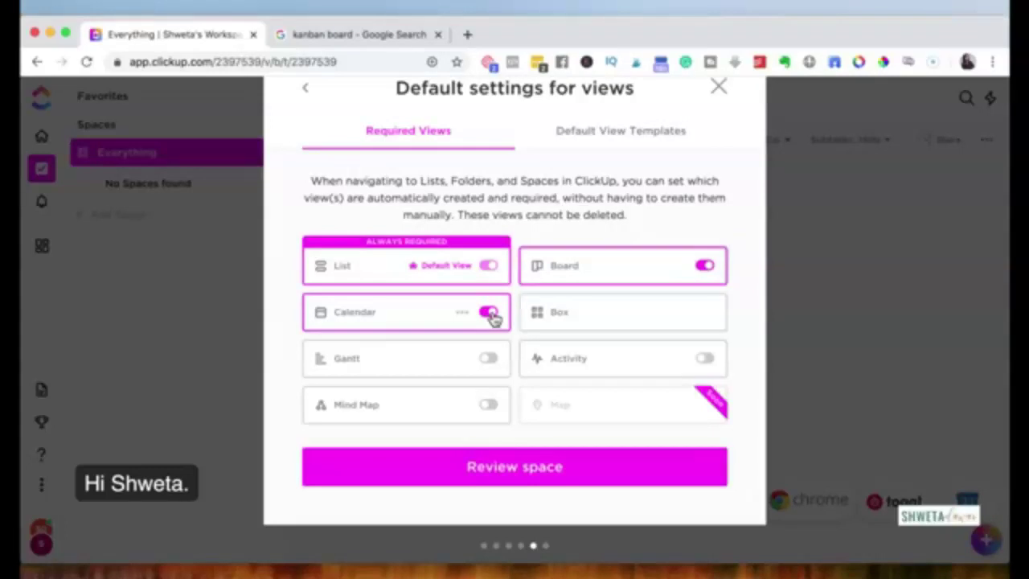
{"action": "left_click", "coordinate": [489, 360]}
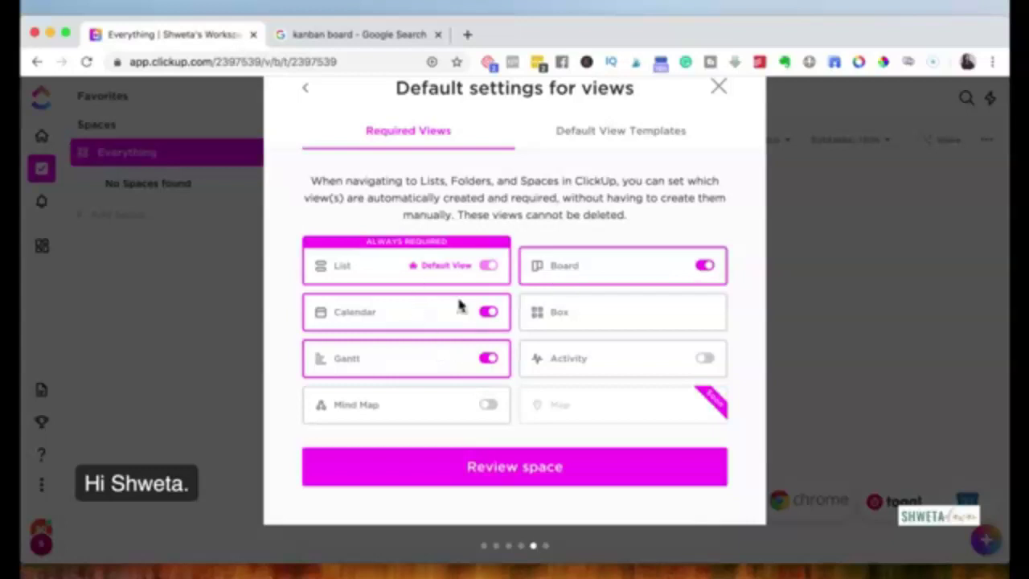
{"action": "left_click", "coordinate": [528, 479]}
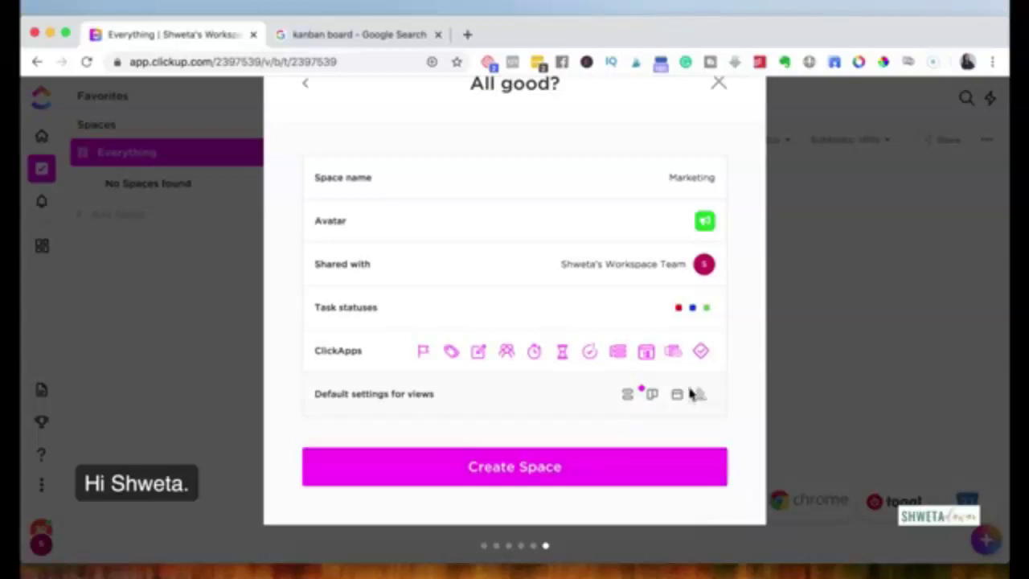
{"action": "left_click", "coordinate": [576, 474]}
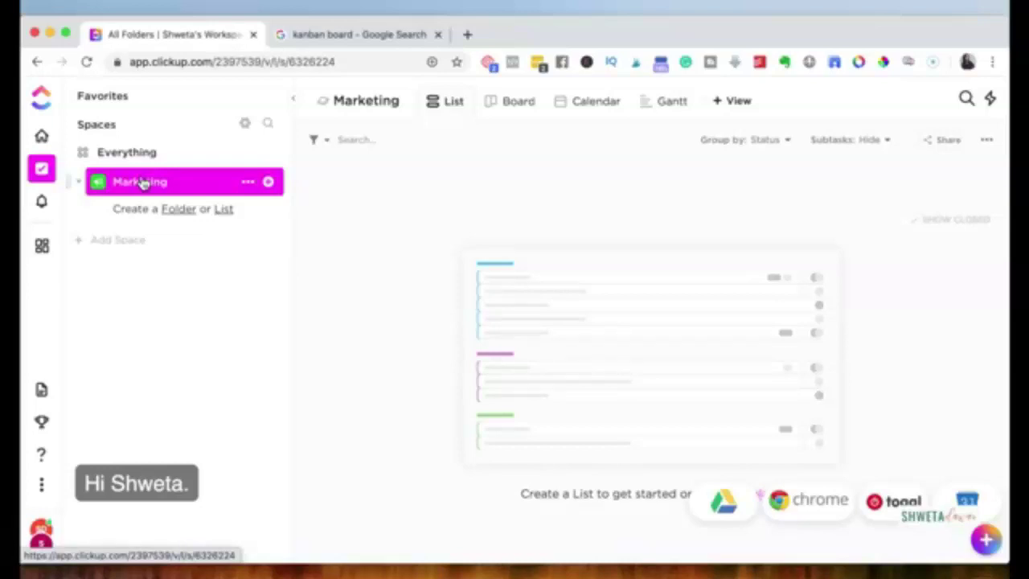
- Create a folder named Youtube in the Marketing space and open it in Board view
{"action": "left_click", "coordinate": [179, 210]}
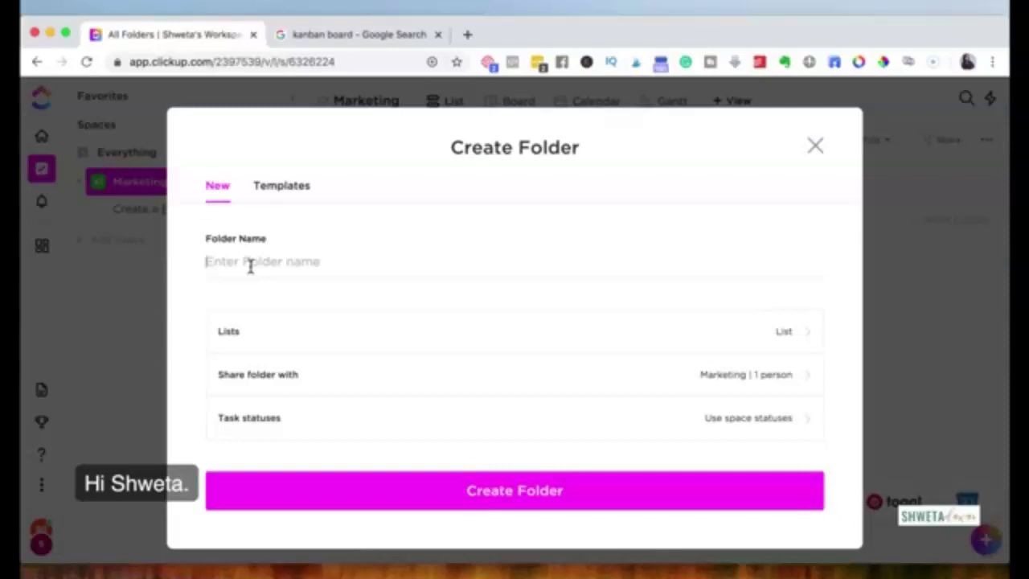
{"action": "type", "text": "Youtube"}
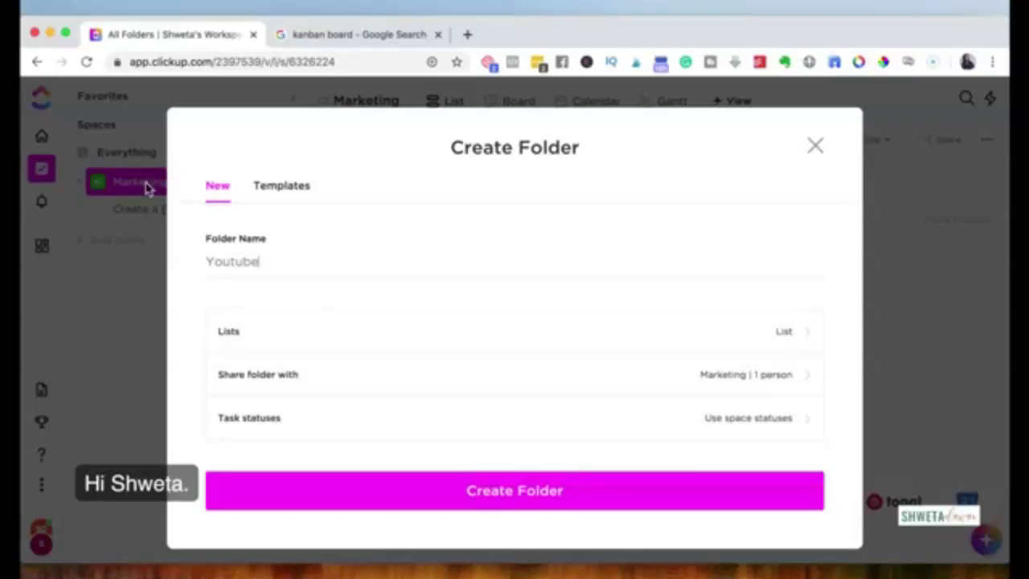
{"action": "left_click", "coordinate": [544, 498]}
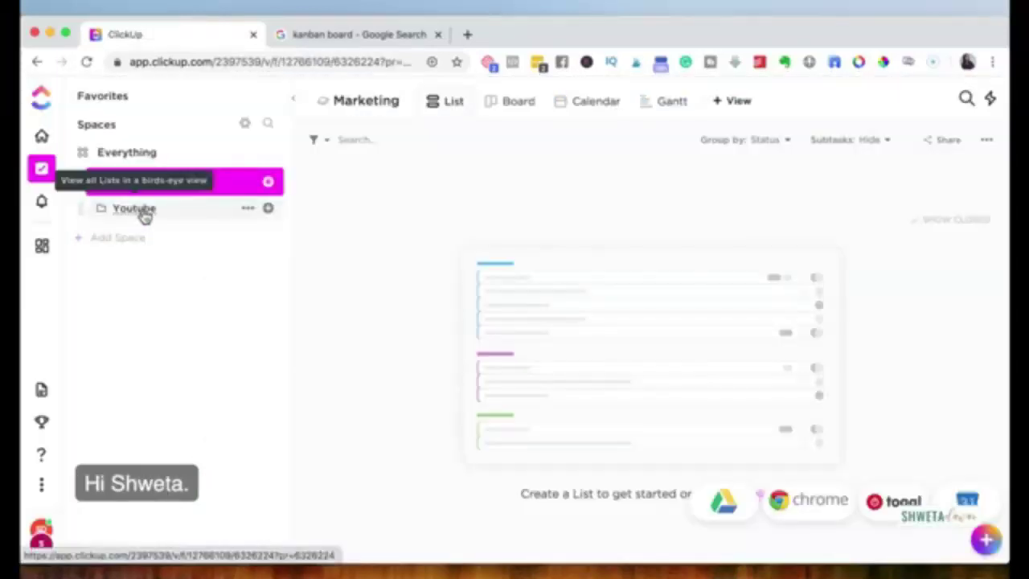
{"action": "left_click", "coordinate": [142, 214]}
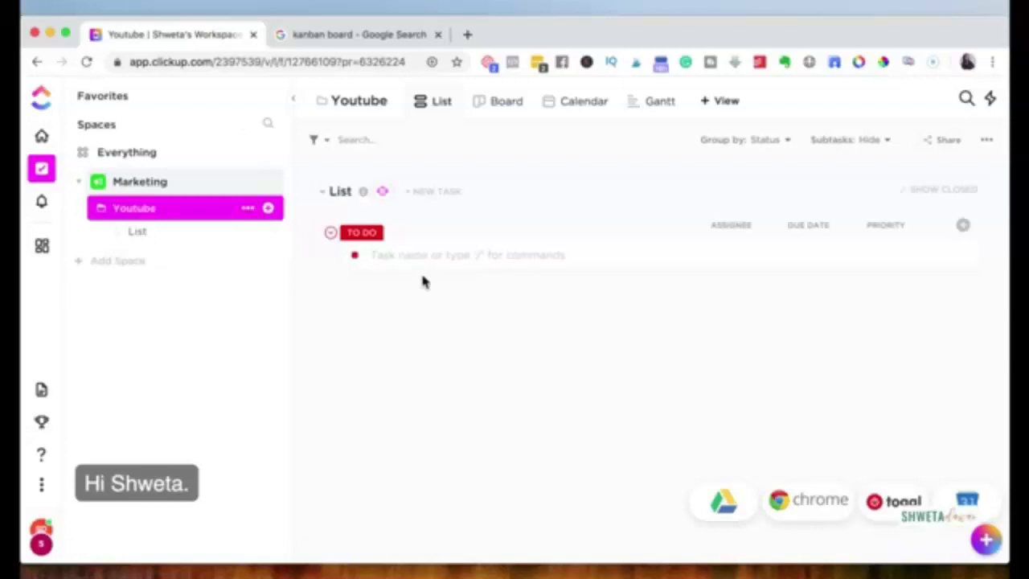
{"action": "left_click", "coordinate": [497, 106]}
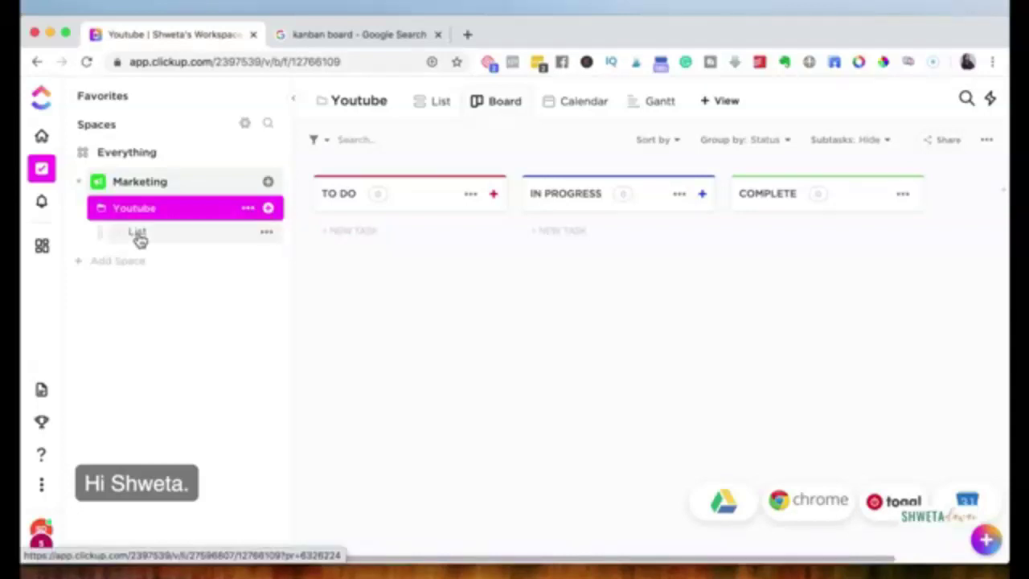
- Add a new list named list1 to the Youtube folder
{"action": "left_click", "coordinate": [267, 237]}
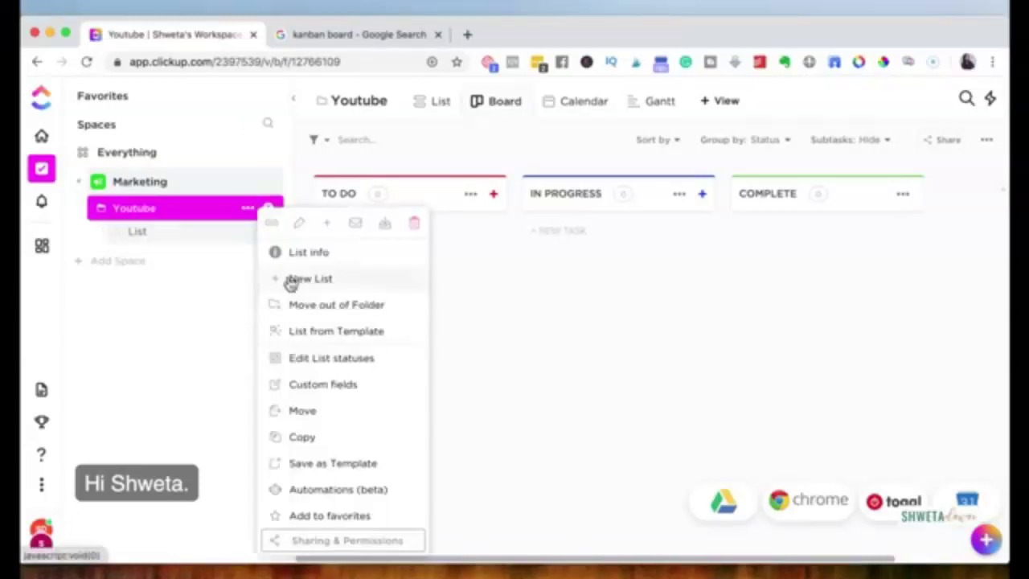
{"action": "left_click", "coordinate": [291, 280]}
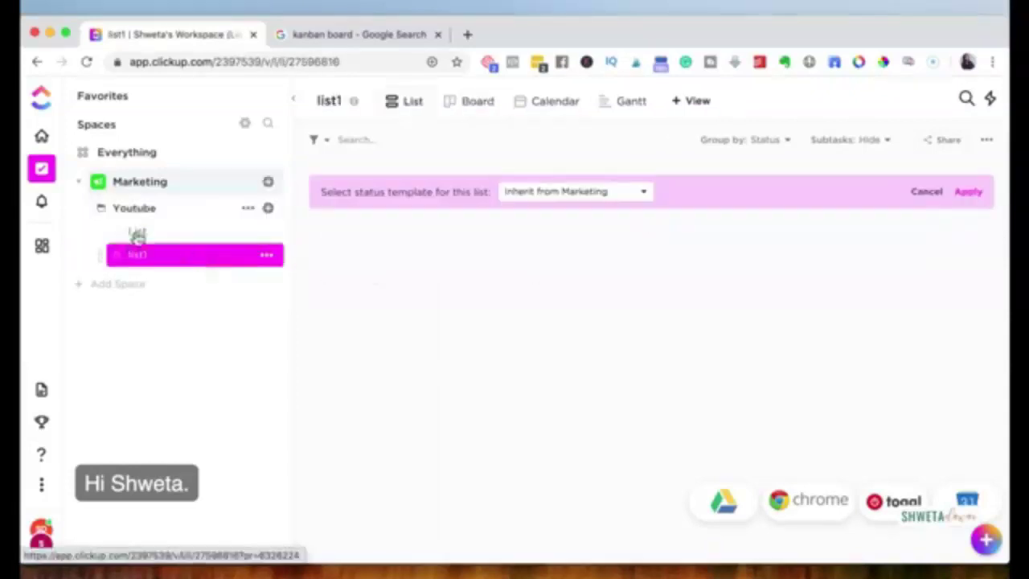
{"action": "key", "text": "super+k"}
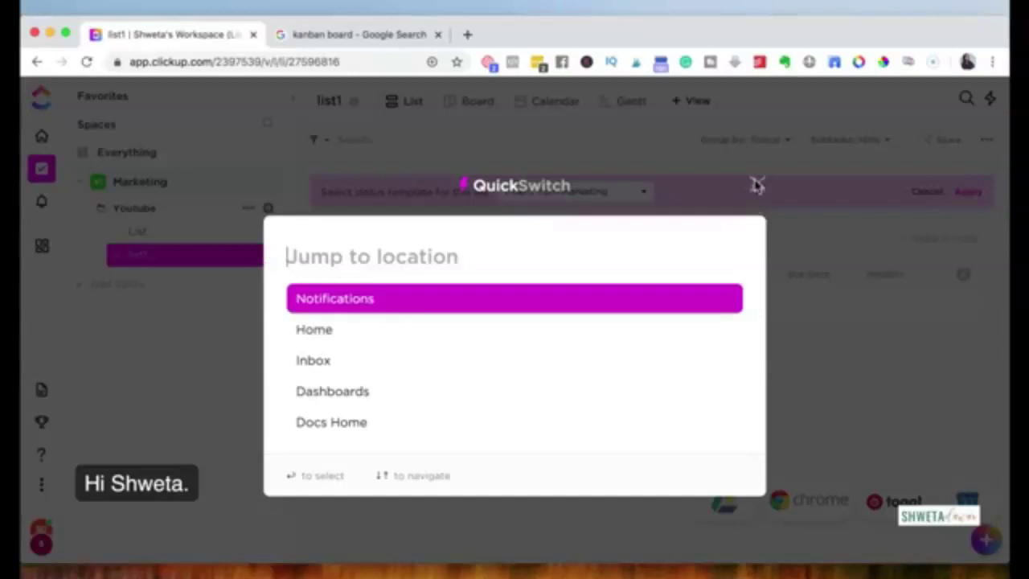
{"action": "key", "text": "Escape"}
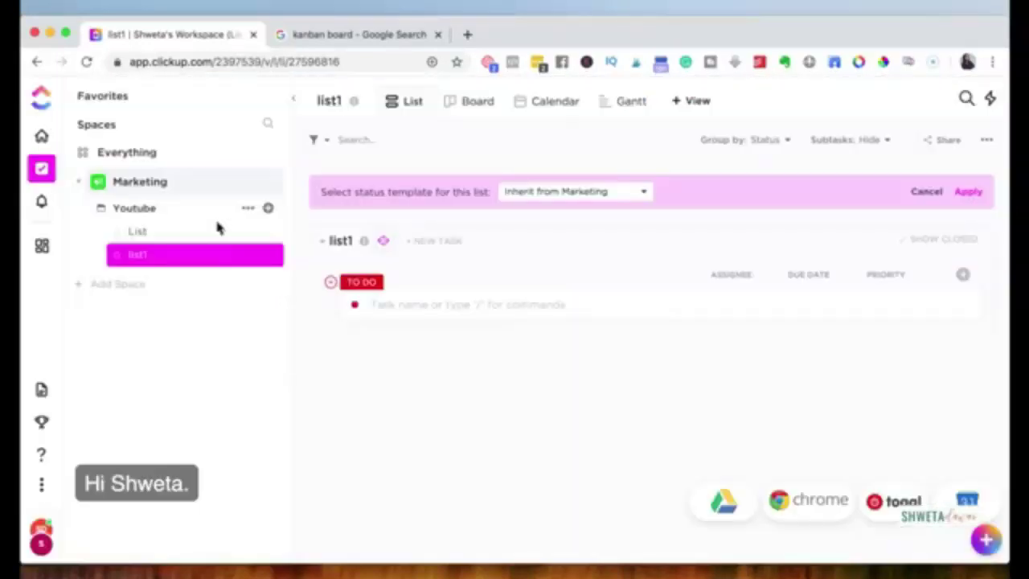
- Rename list1 in the Youtube folder to "Week of 6/15"
{"action": "left_click", "coordinate": [268, 257]}
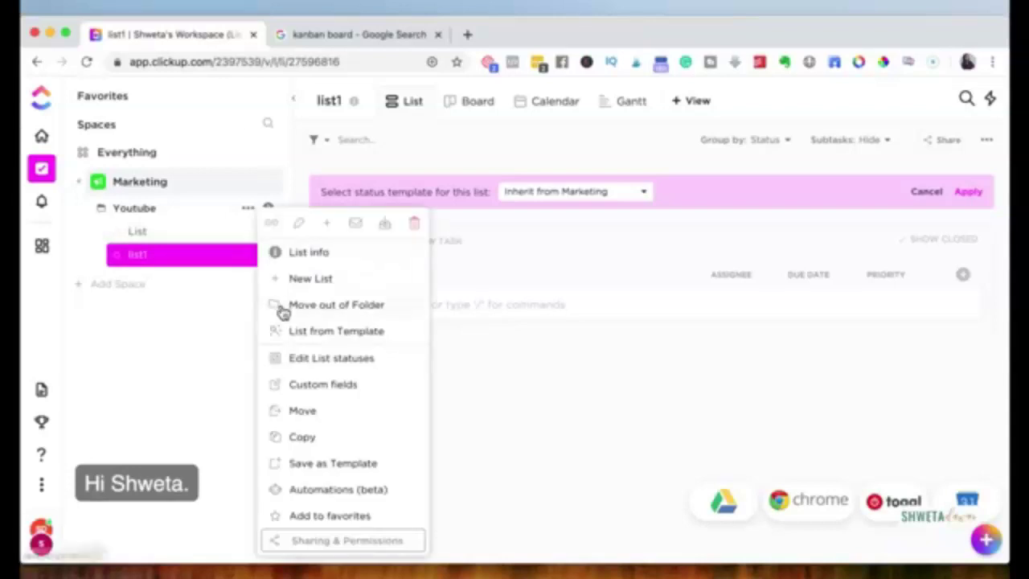
{"action": "left_click", "coordinate": [302, 227]}
{"action": "double_click", "coordinate": [222, 258]}
{"action": "type", "text": "Week of 6/15"}
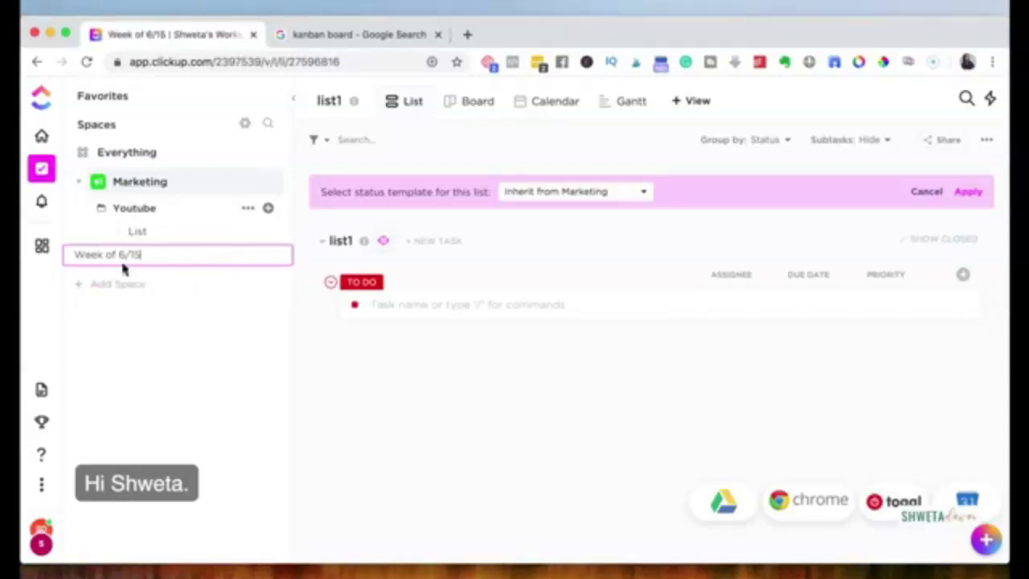
{"action": "key", "text": "Return"}
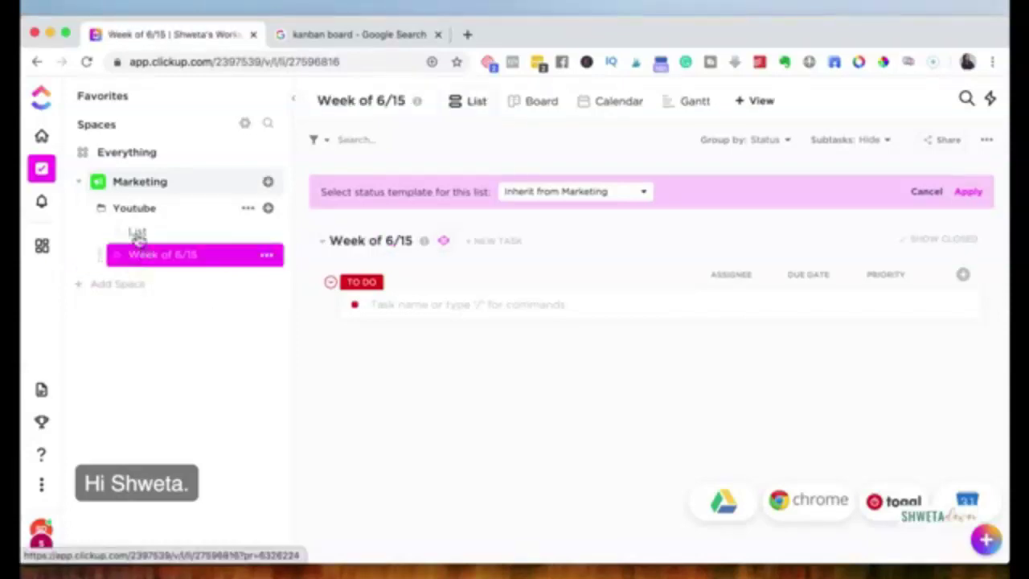
- Delete the default list named List from the Youtube folder
{"action": "left_click", "coordinate": [269, 232]}
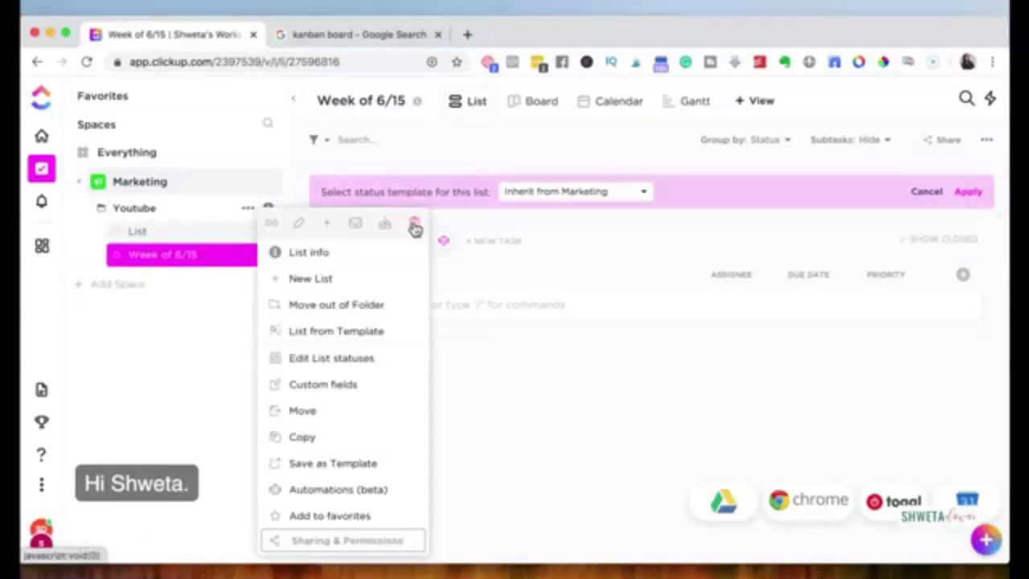
{"action": "left_click", "coordinate": [414, 225]}
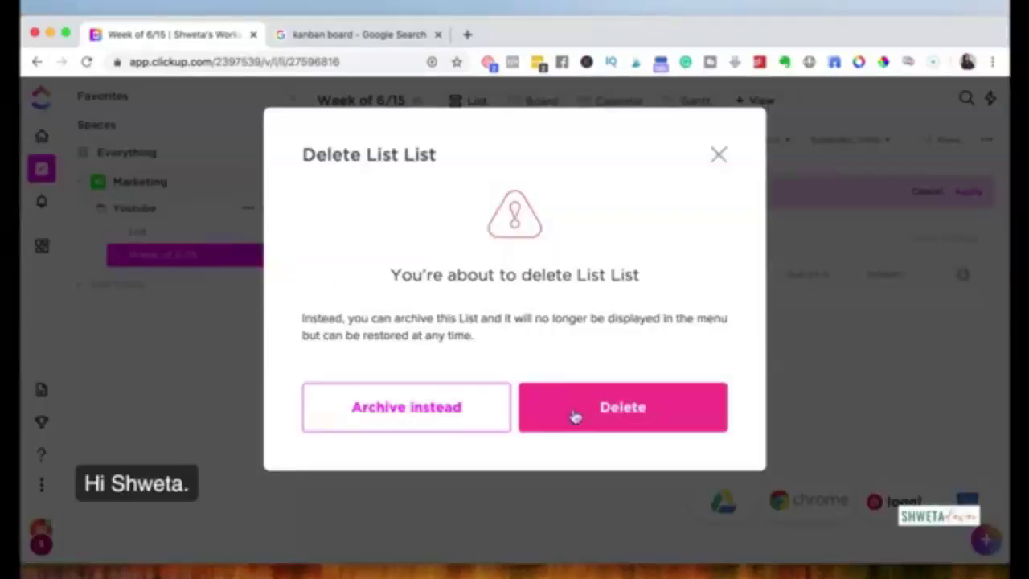
{"action": "left_click", "coordinate": [575, 411]}
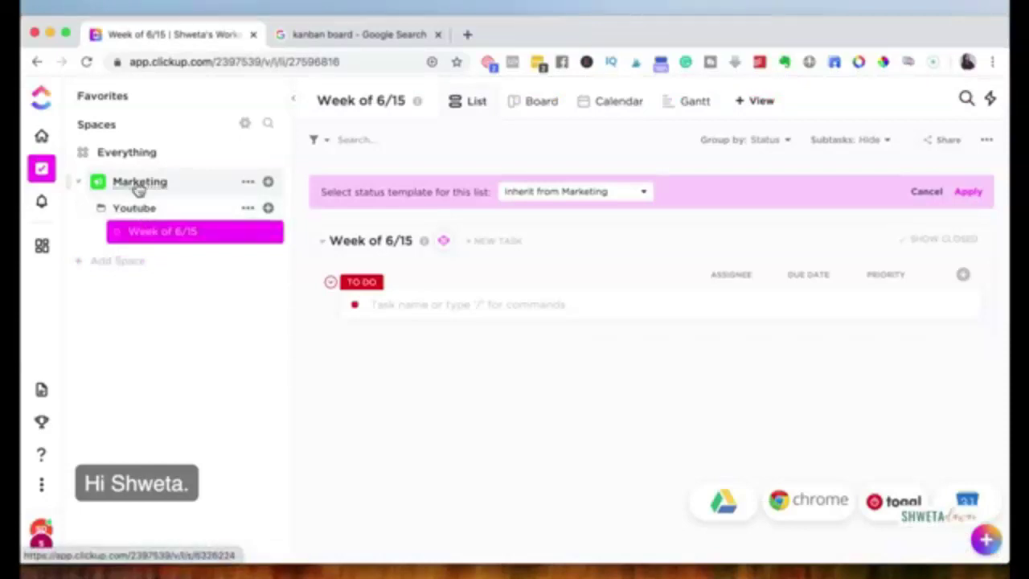
- Add a task named "video for 6/15" under To Do in the Board view of the Week of 6/15 list
{"action": "left_click", "coordinate": [151, 238]}
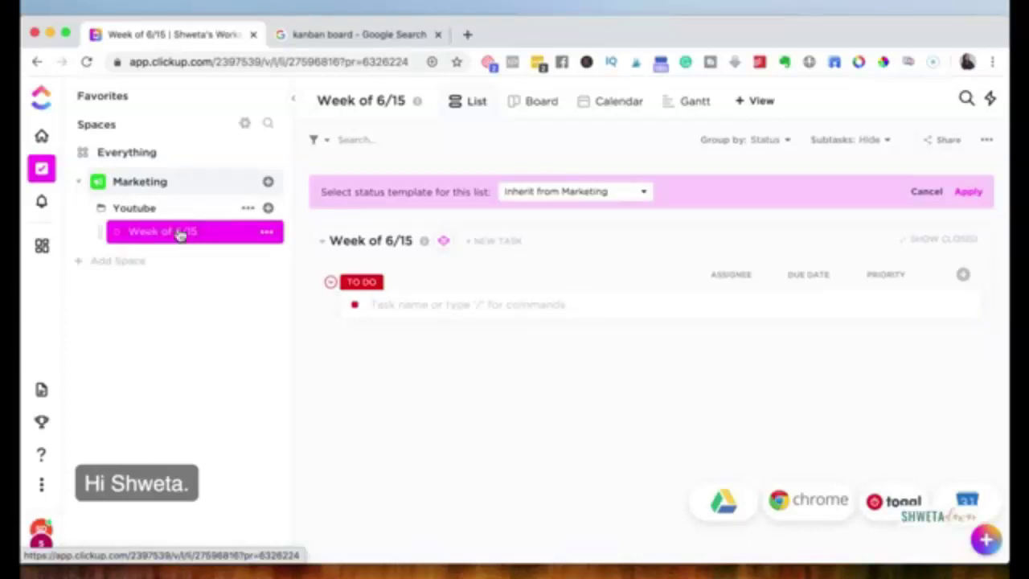
{"action": "left_click", "coordinate": [542, 106]}
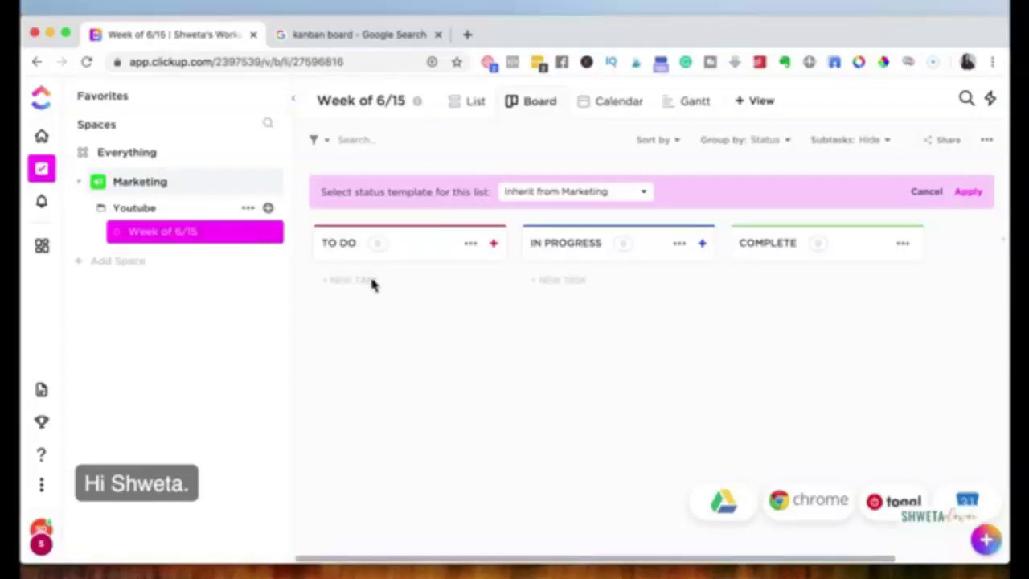
{"action": "left_click", "coordinate": [354, 280]}
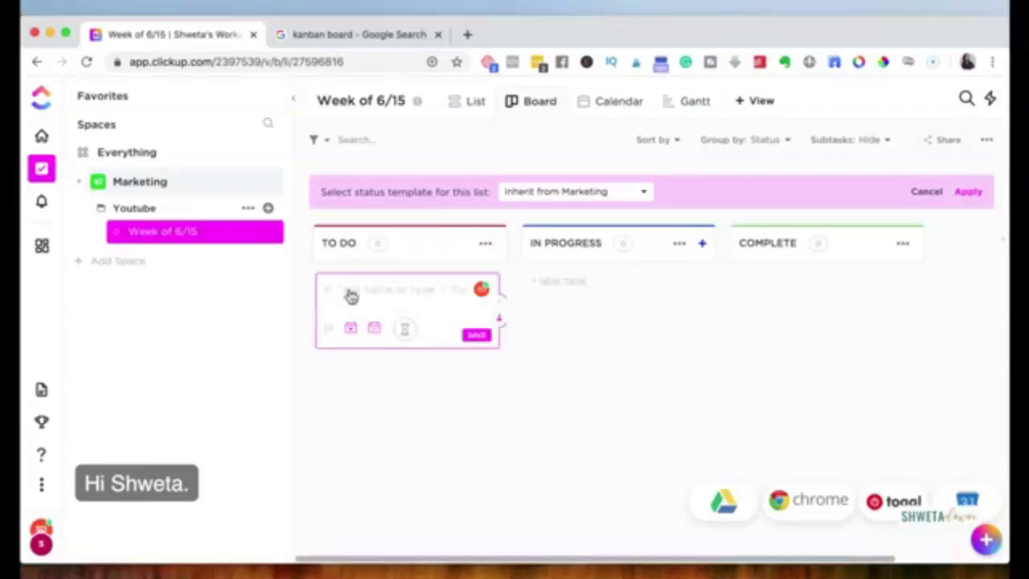
{"action": "type", "text": "video for 6/15"}
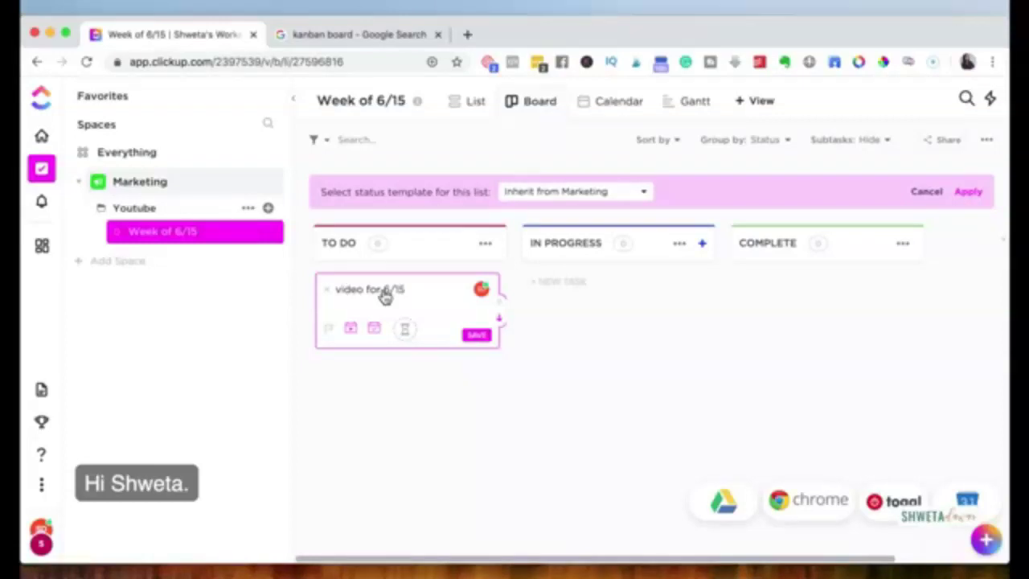
{"action": "left_click", "coordinate": [476, 335]}
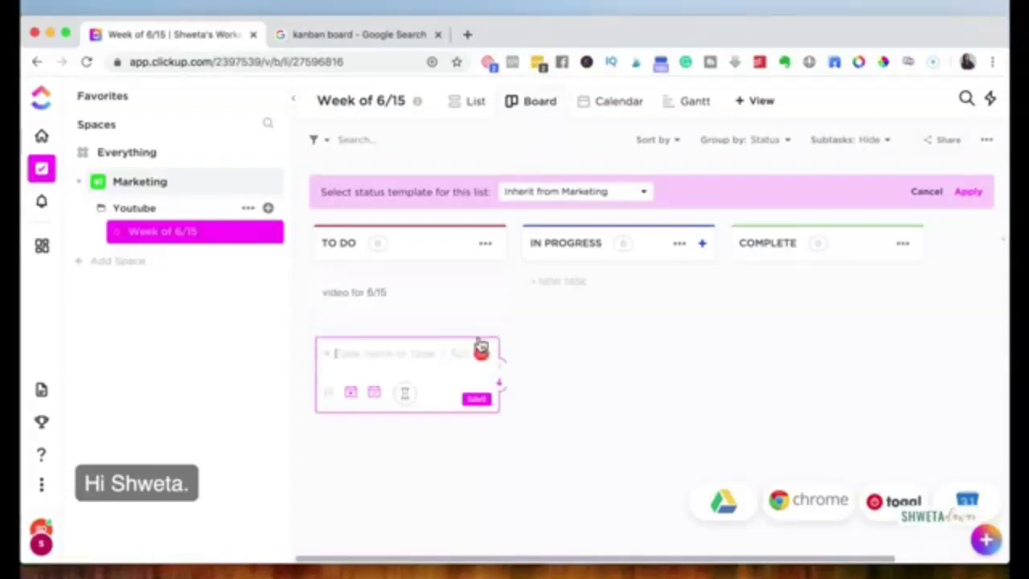
- Examine the "video for 6/15" task's details and its options for adding a new or template-based checklist
{"action": "left_click", "coordinate": [358, 293]}
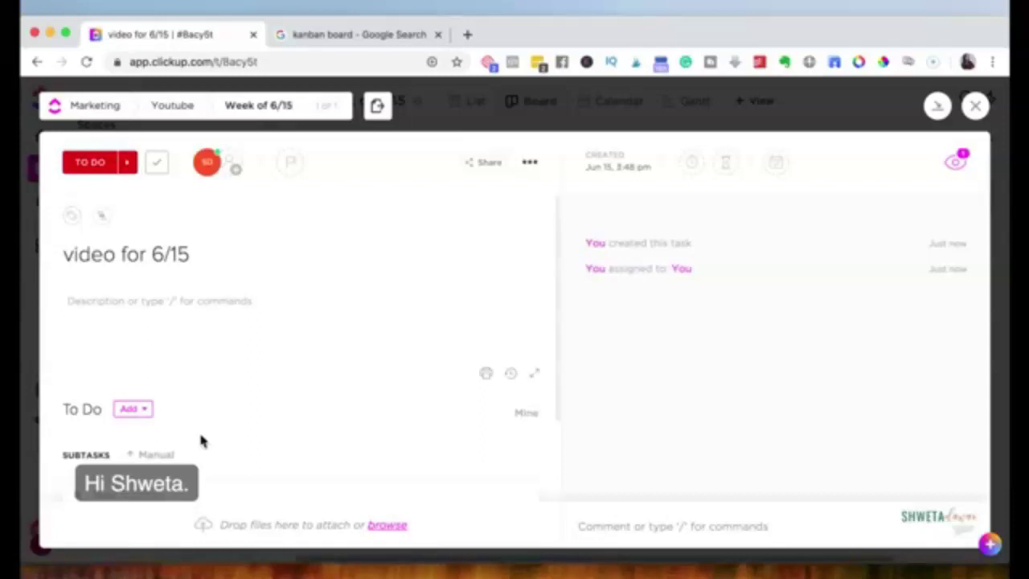
{"action": "scroll", "coordinate": [201, 440], "scroll_direction": "down", "scroll_amount": 3}
{"action": "left_click", "coordinate": [105, 426]}
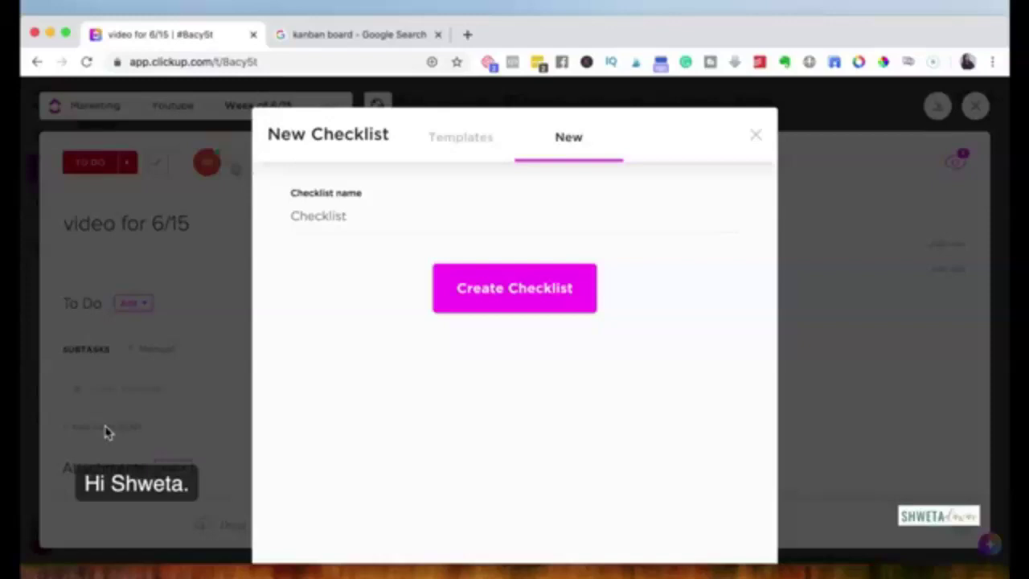
{"action": "left_click", "coordinate": [465, 141]}
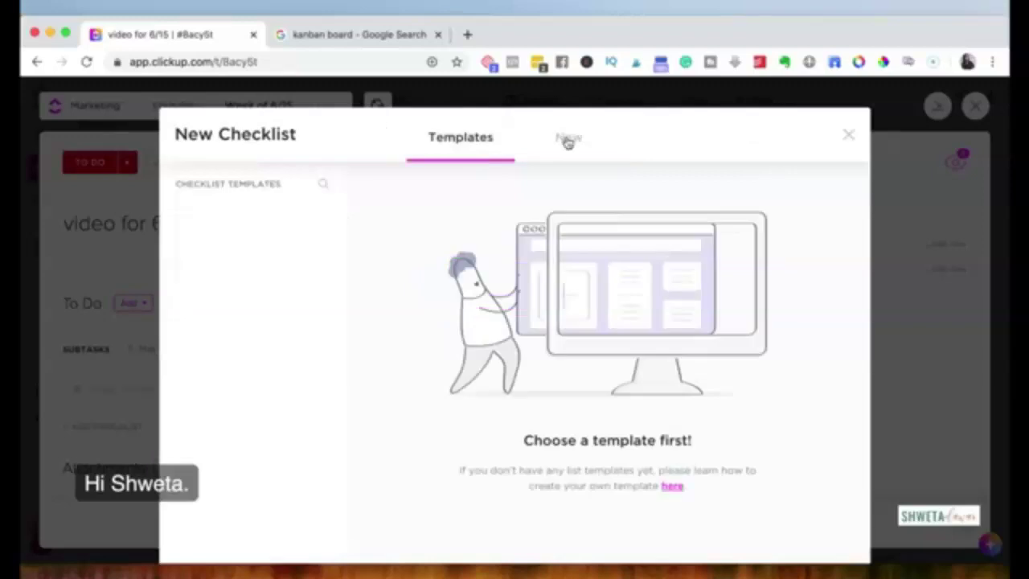
{"action": "left_click", "coordinate": [568, 141]}
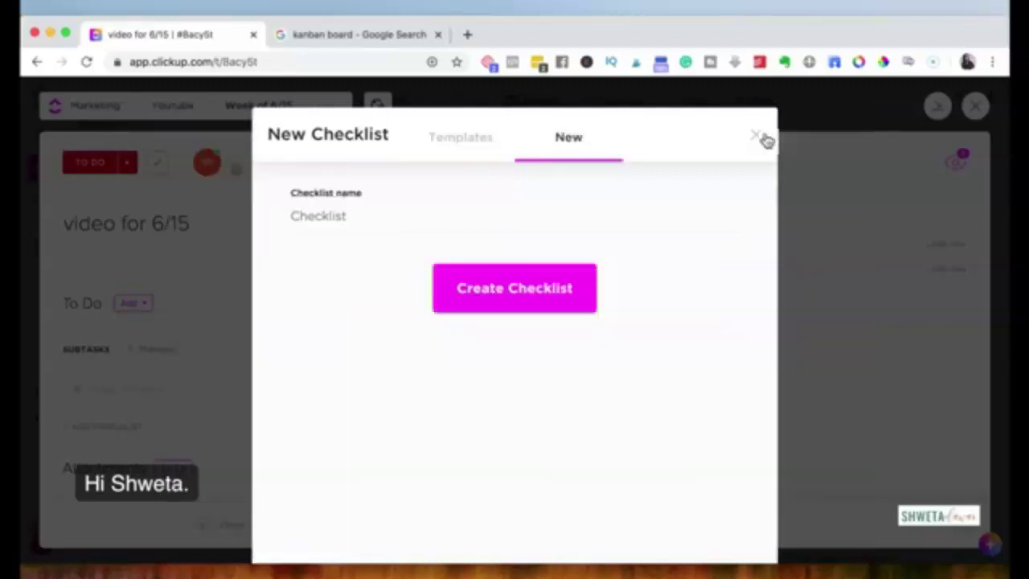
{"action": "left_click", "coordinate": [756, 137]}
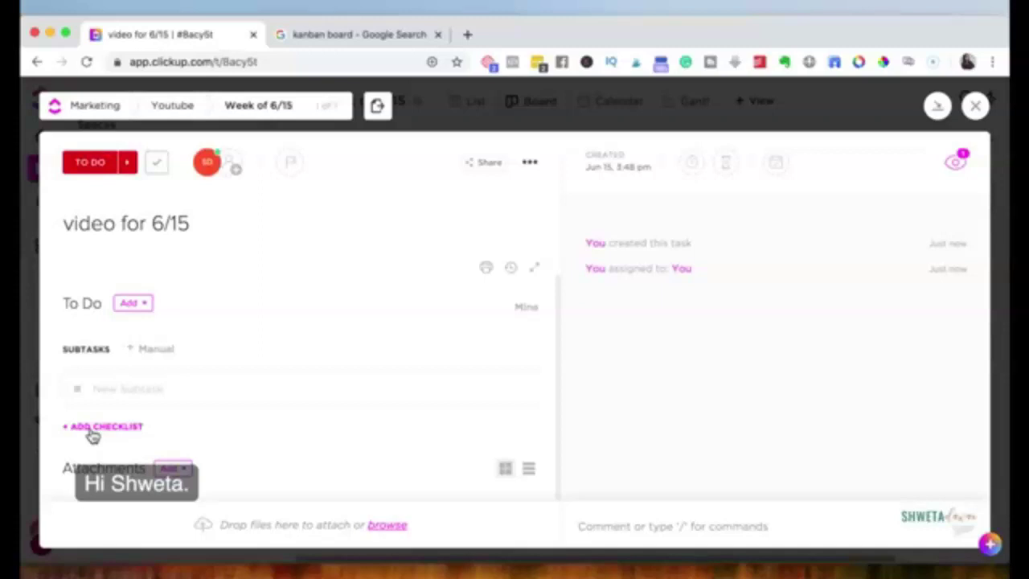
{"action": "left_click", "coordinate": [976, 109]}
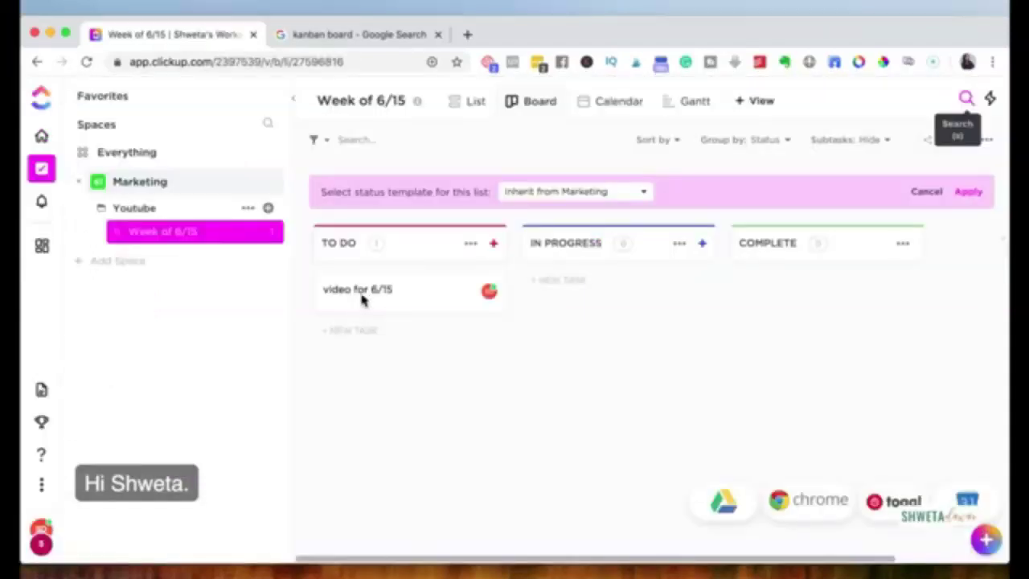
{"action": "left_click", "coordinate": [362, 299]}
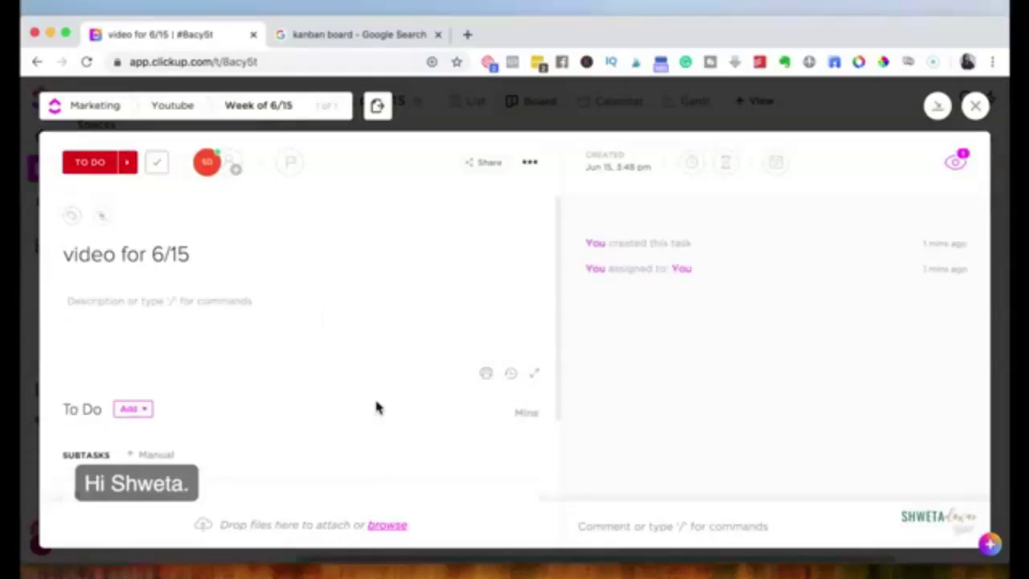
{"action": "left_click", "coordinate": [975, 106]}
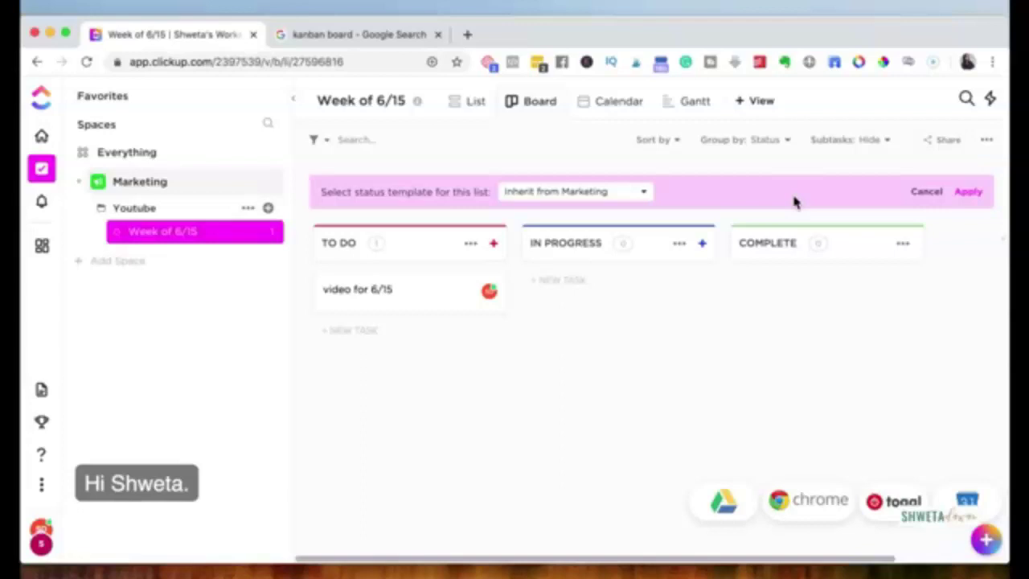
{"action": "left_click", "coordinate": [41, 543]}
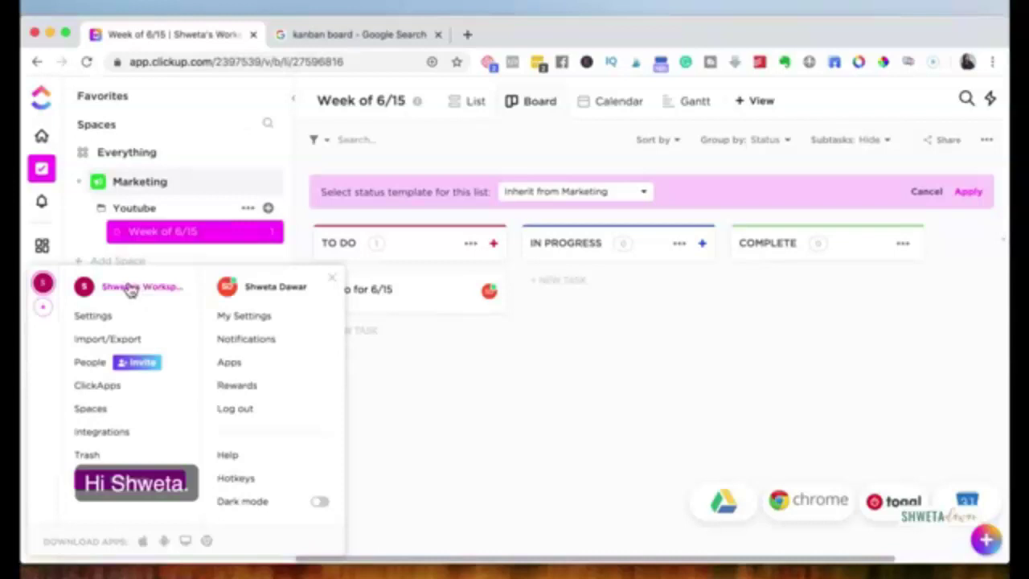
{"action": "left_click", "coordinate": [501, 495]}
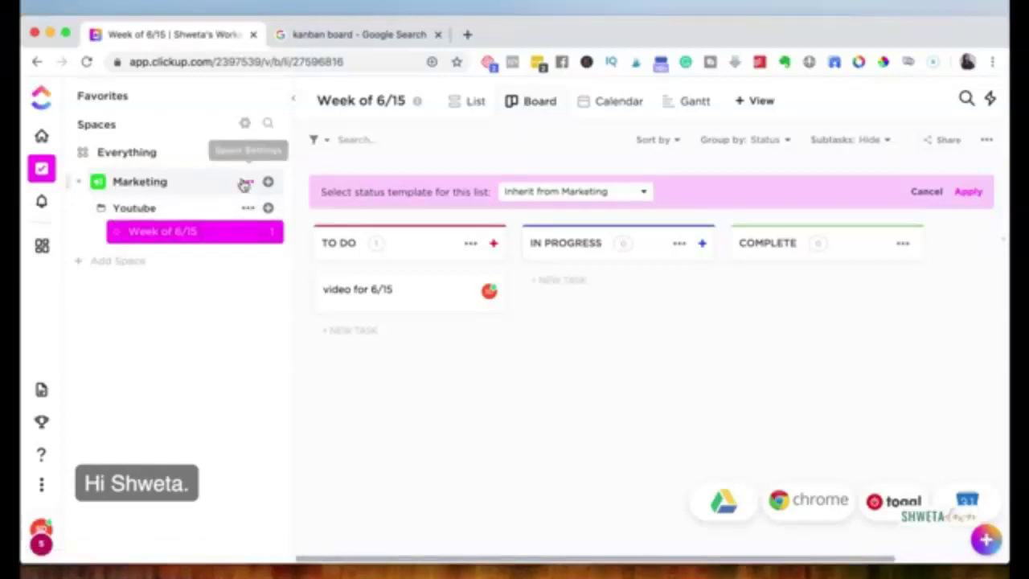
{"action": "left_click", "coordinate": [245, 183]}
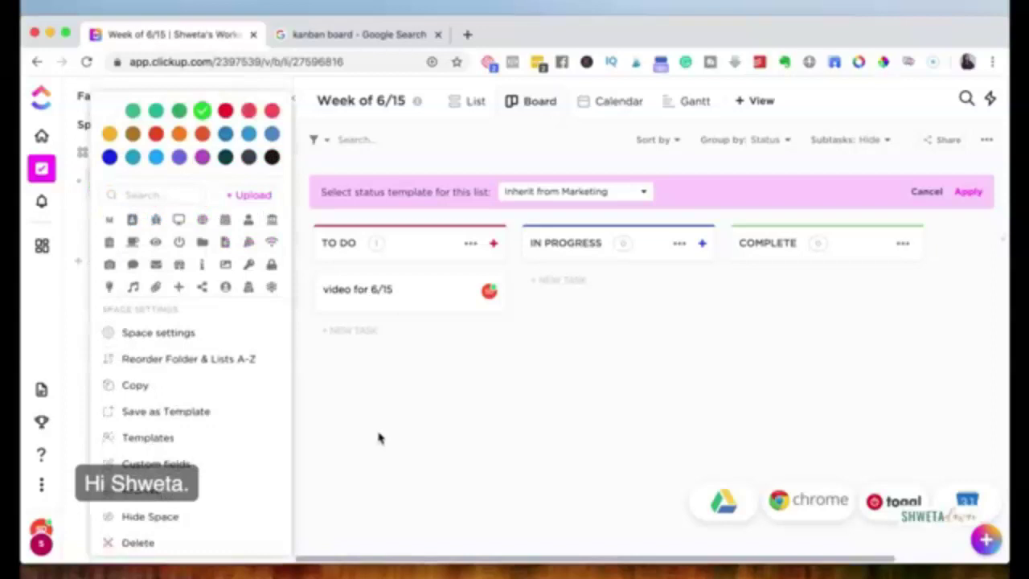
{"action": "left_click", "coordinate": [381, 438]}
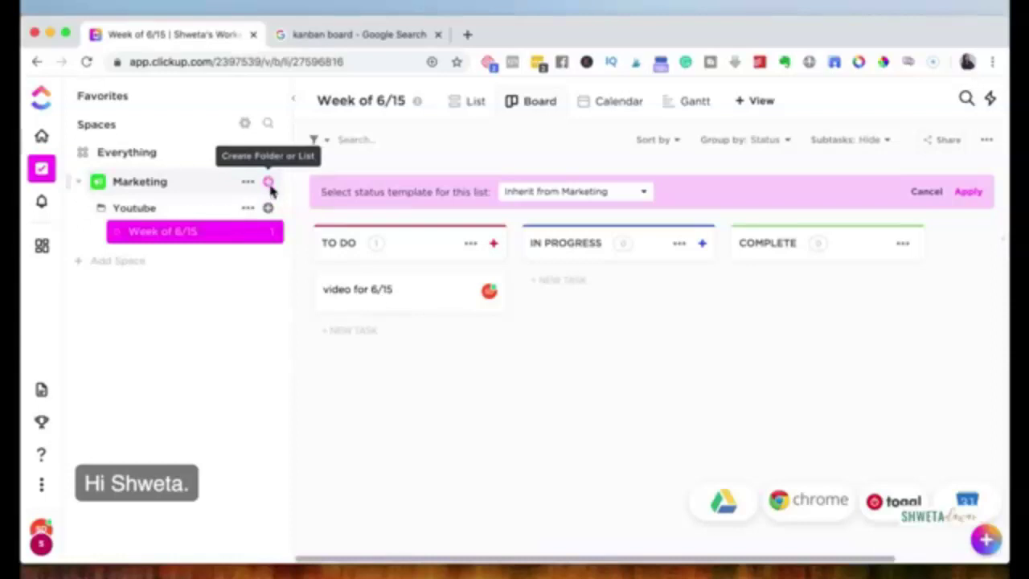
- Create a folder named Facebook in the Marketing space
{"action": "left_click", "coordinate": [268, 183]}
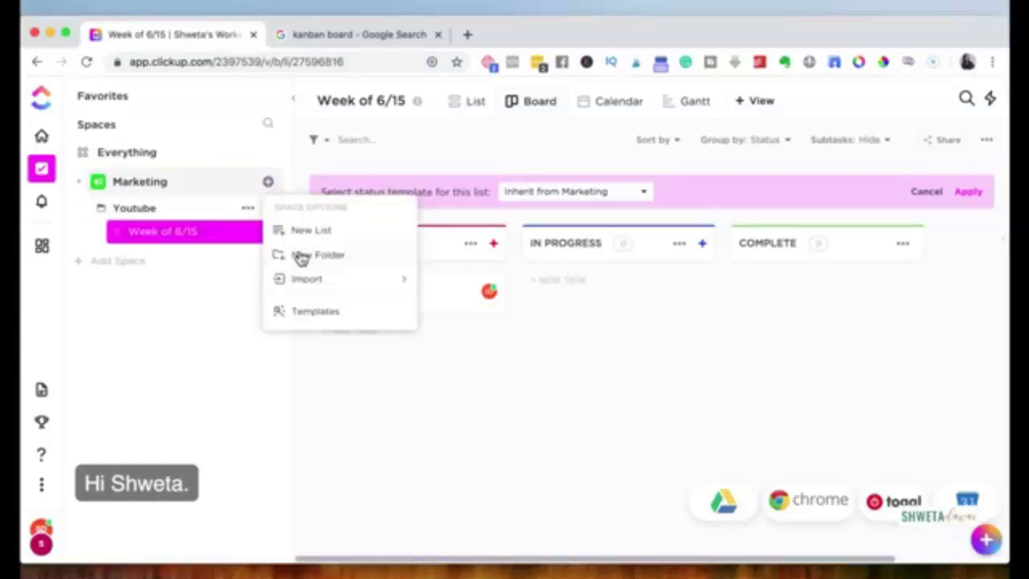
{"action": "left_click", "coordinate": [317, 255]}
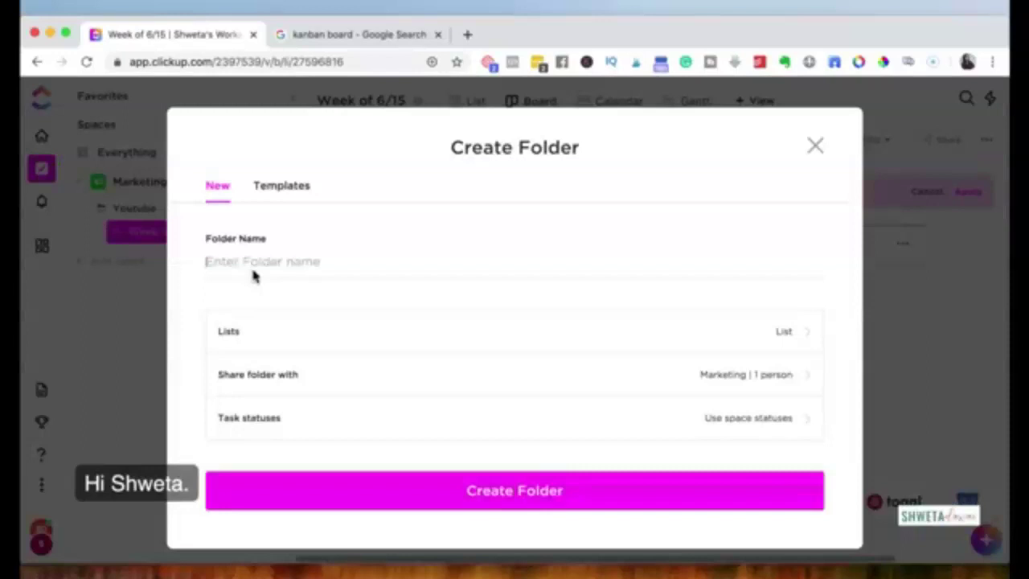
{"action": "type", "text": "Faceb"}
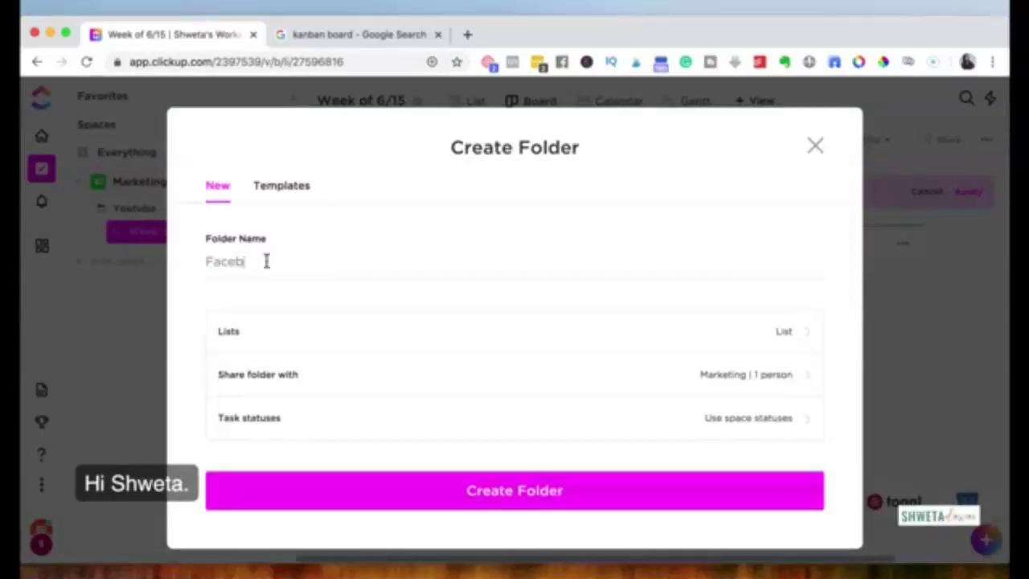
{"action": "type", "text": "ook"}
{"action": "left_click", "coordinate": [493, 498]}
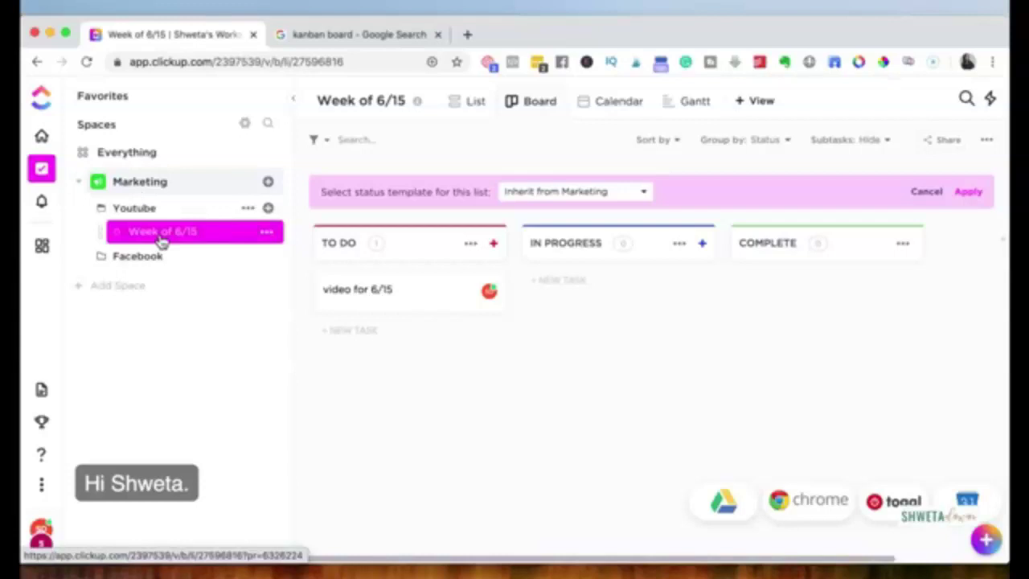
{"action": "left_click_drag", "start_coordinate": [159, 233], "coordinate": [118, 209]}
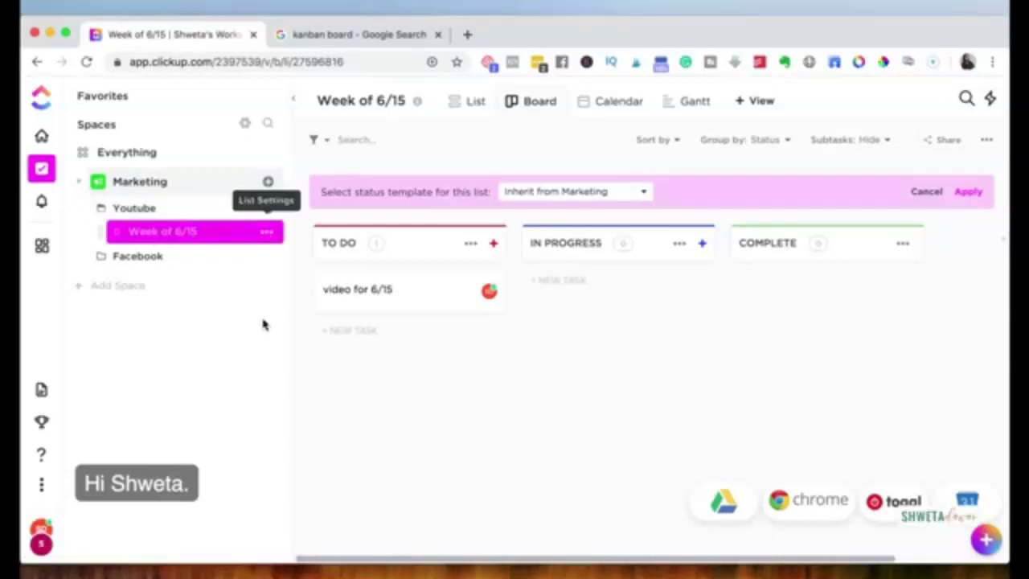
{"action": "left_click", "coordinate": [266, 232]}
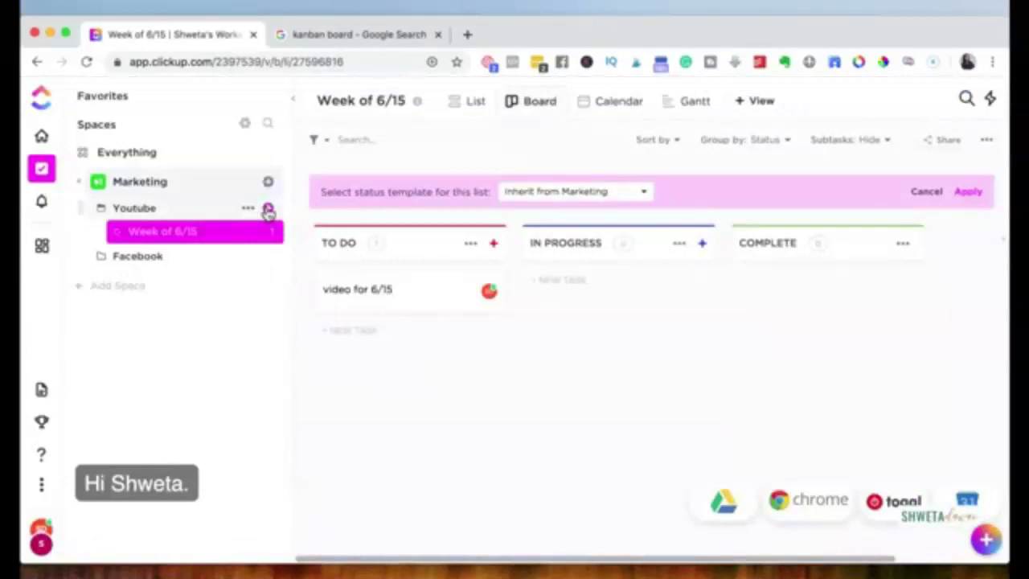
- Add a new list named "Week of 6/22" to the Youtube folder
{"action": "left_click", "coordinate": [267, 209]}
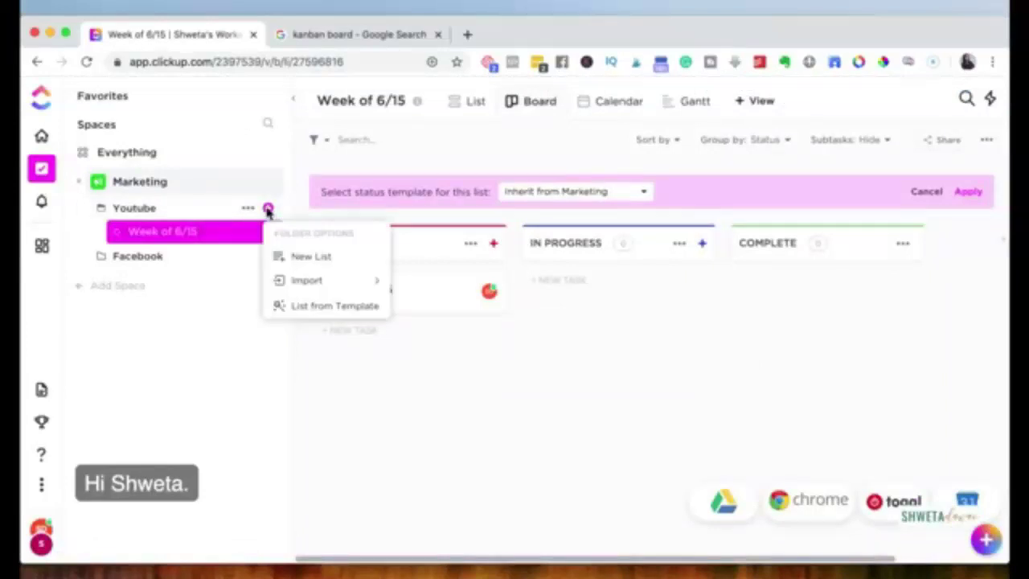
{"action": "key", "text": "Escape"}
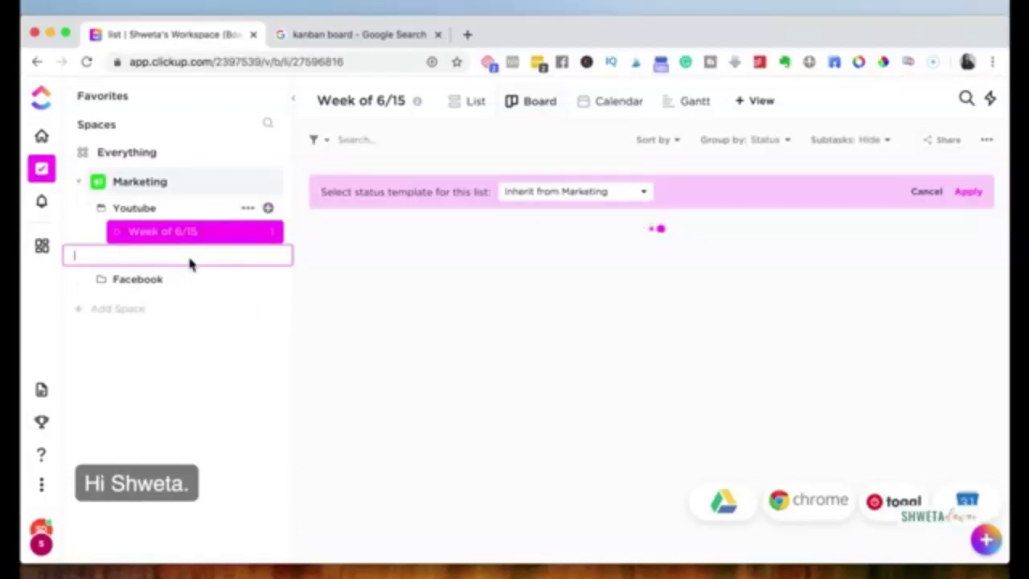
{"action": "type", "text": "Week of "}
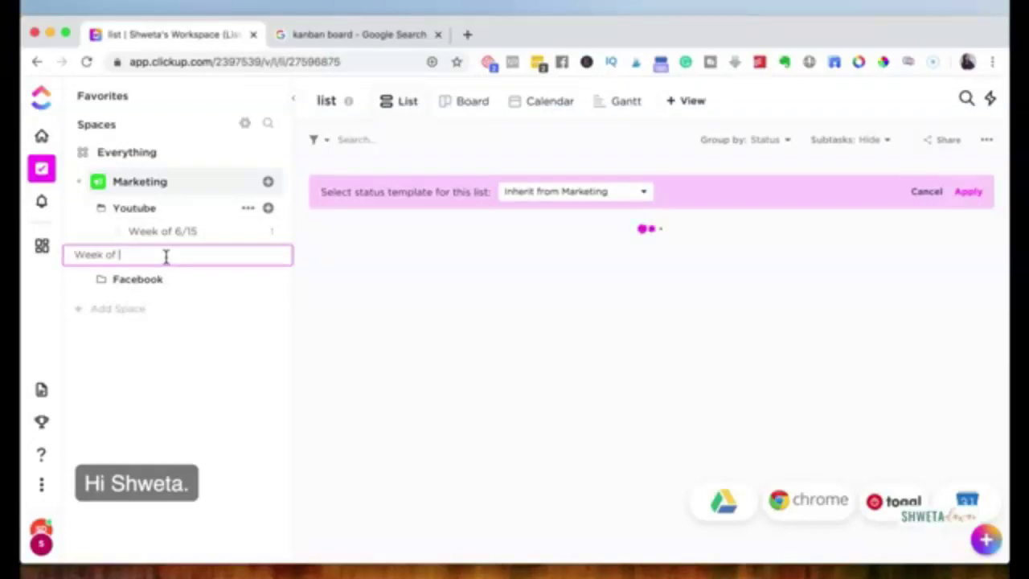
{"action": "type", "text": "6/22"}
{"action": "key", "text": "Return"}
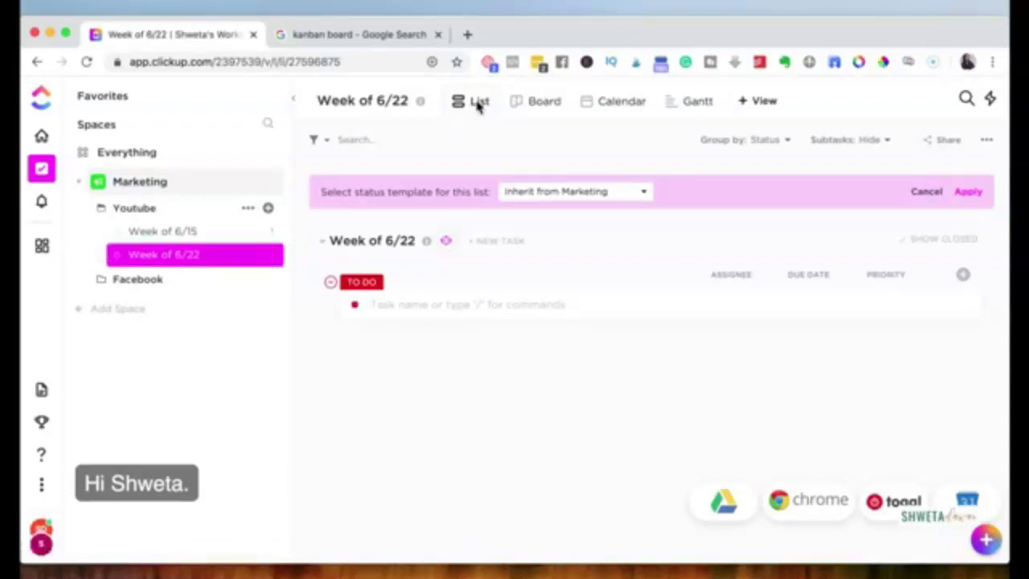
- Set the due date of "video for 6/15" in the Week of 6/15 list to June 15, 2020, and show the list in Calendar view
{"action": "left_click", "coordinate": [193, 232]}
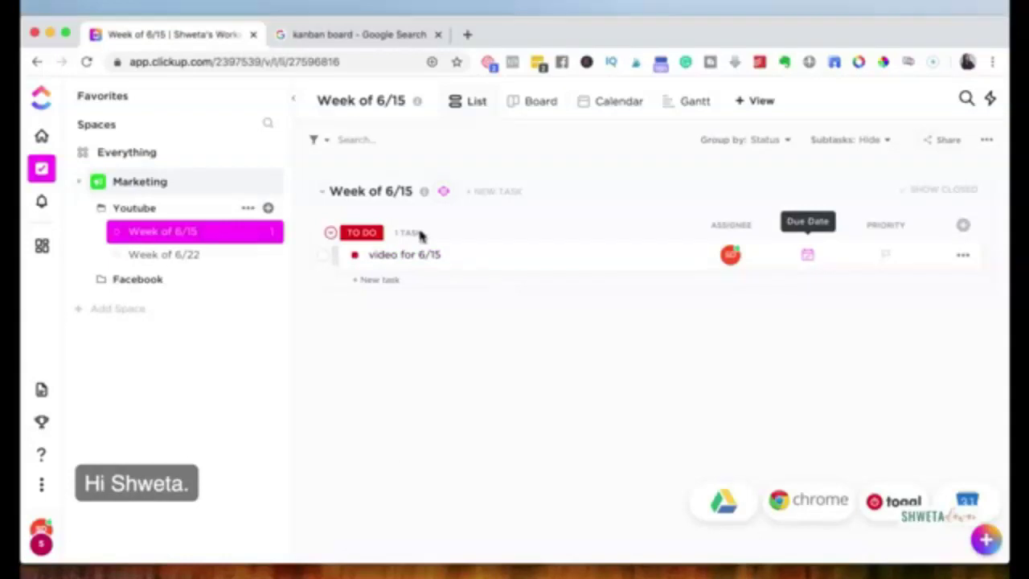
{"action": "left_click", "coordinate": [807, 254]}
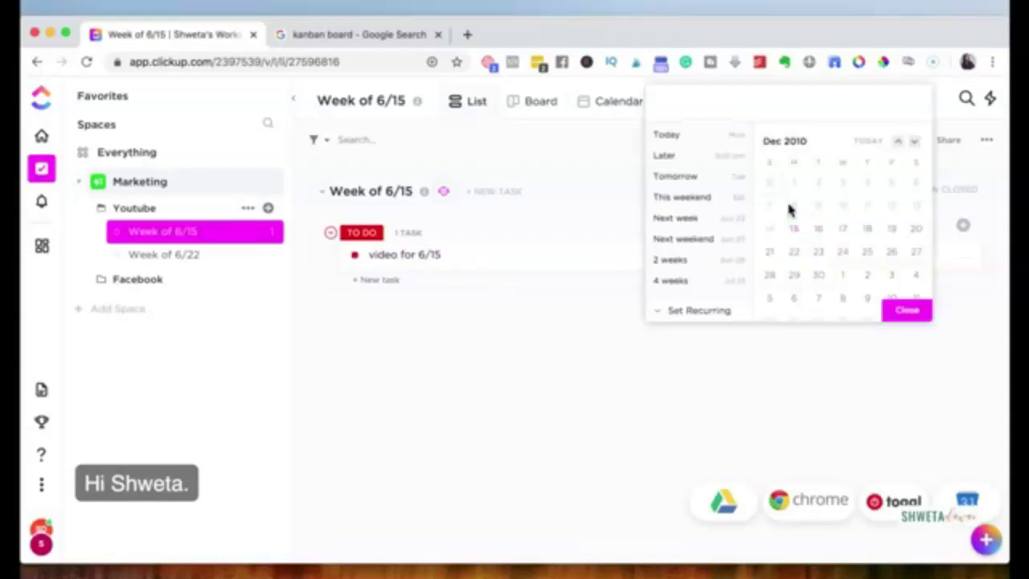
{"action": "left_click", "coordinate": [793, 229]}
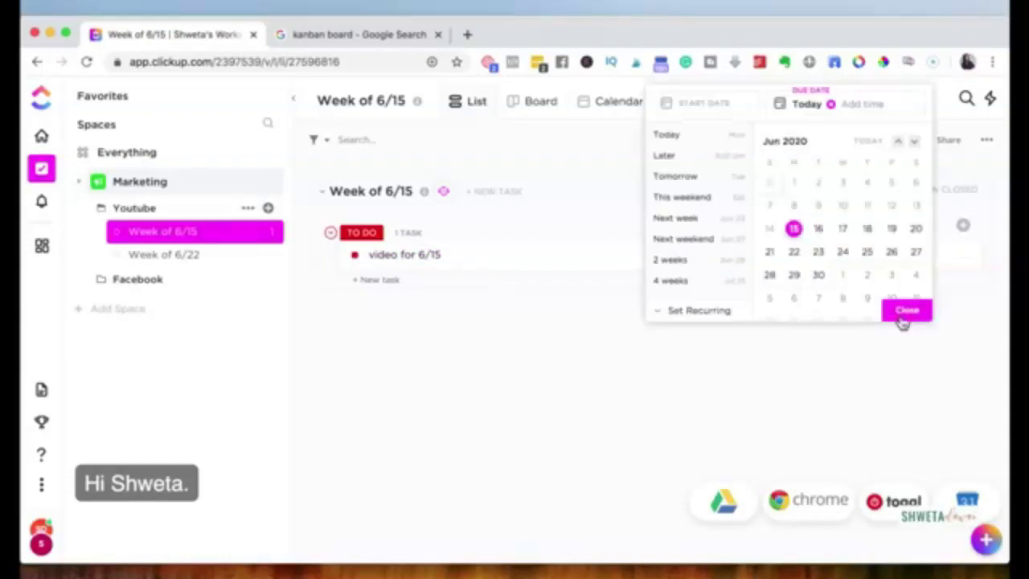
{"action": "left_click", "coordinate": [906, 311]}
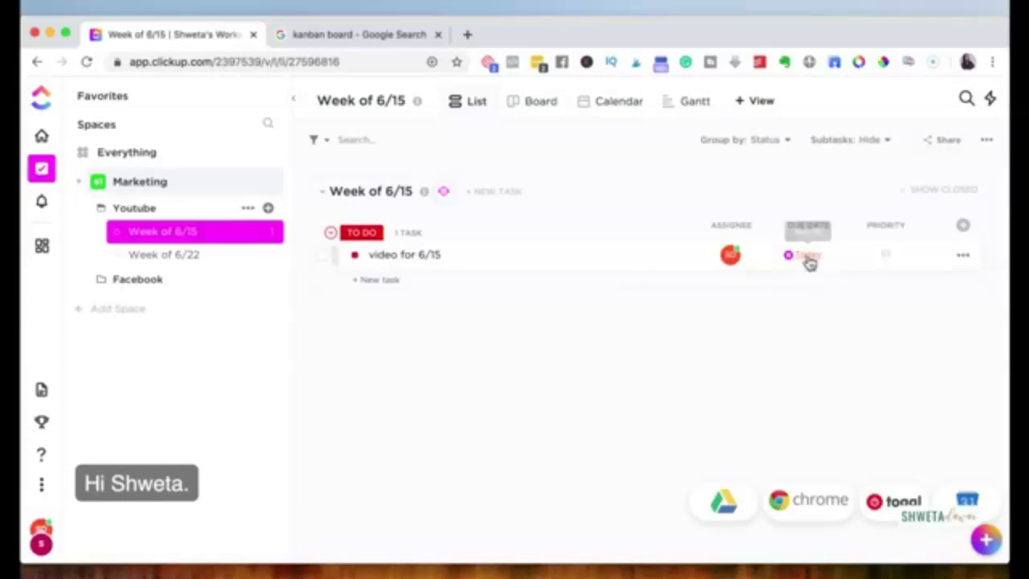
{"action": "left_click", "coordinate": [596, 101]}
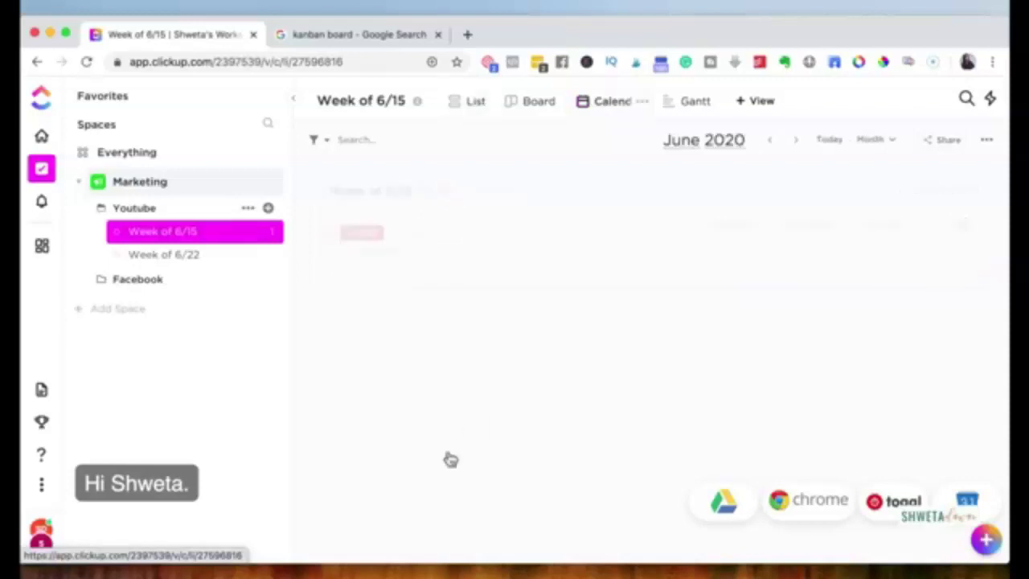